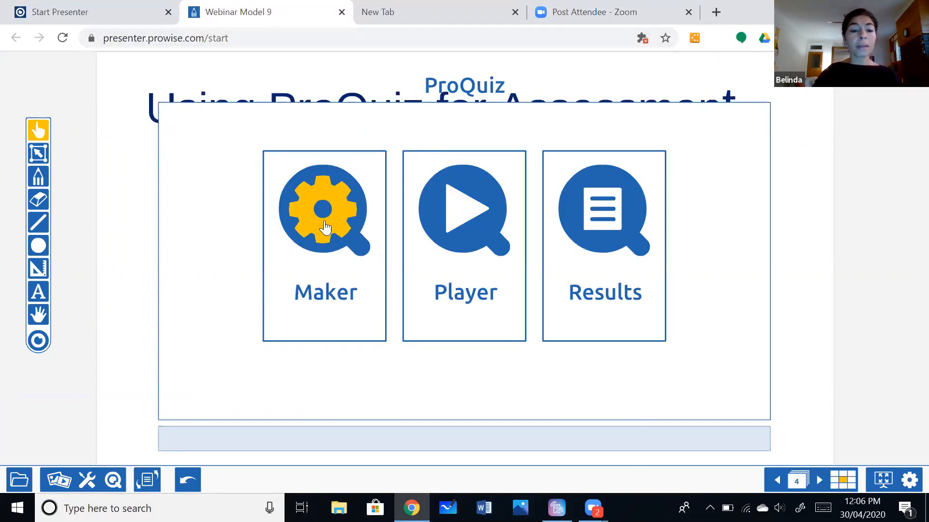
Step: Make a new quiz in ProQuiz Maker with the title "TEST" and the description "TEST"
{"action": "left_click", "coordinate": [324, 221]}
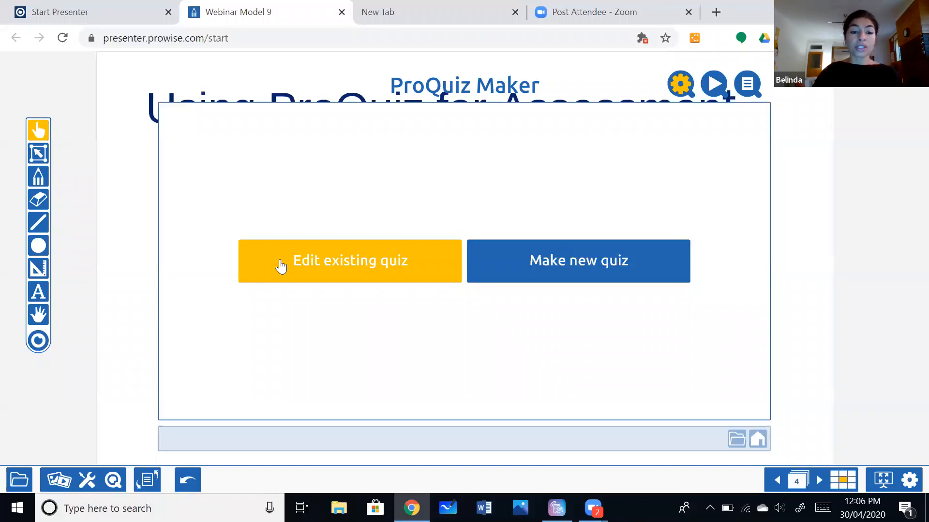
{"action": "left_click", "coordinate": [582, 272]}
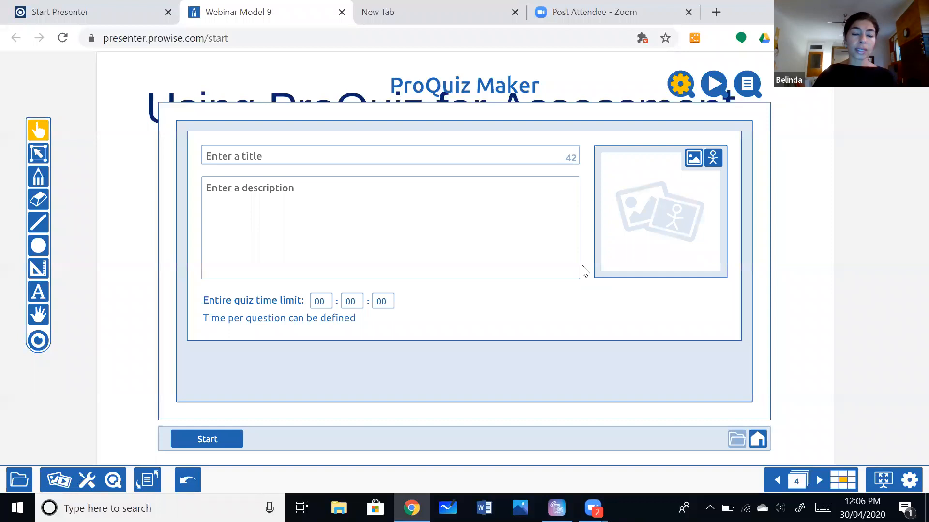
{"action": "left_click", "coordinate": [225, 154]}
{"action": "type", "text": "TEST"}
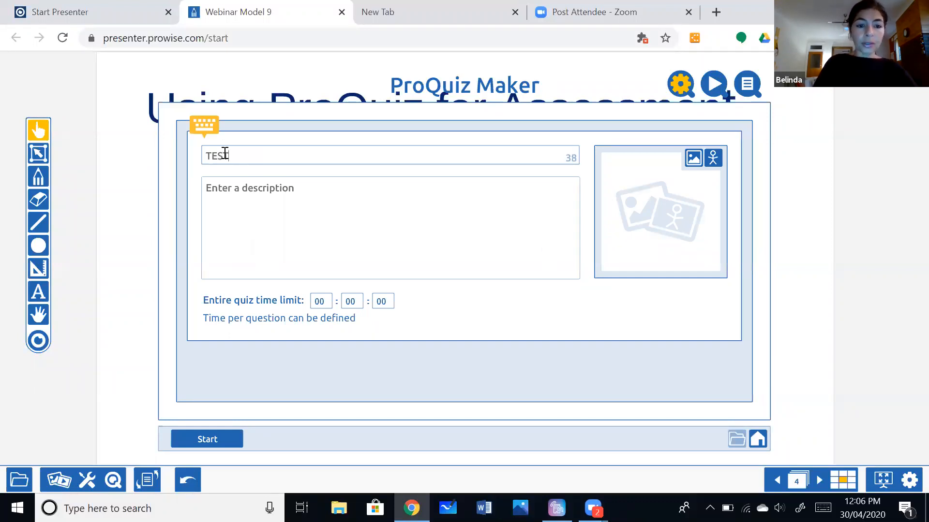
{"action": "left_click", "coordinate": [308, 194]}
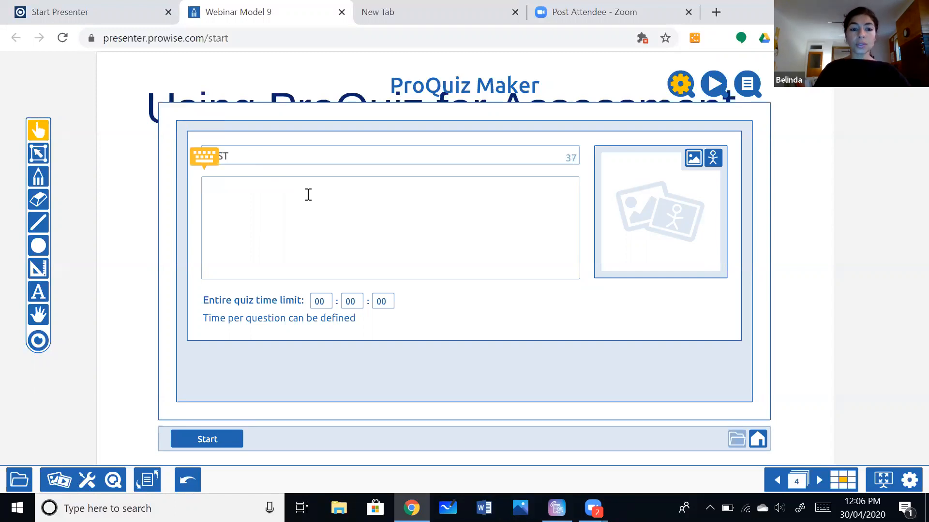
{"action": "type", "text": "TEst"}
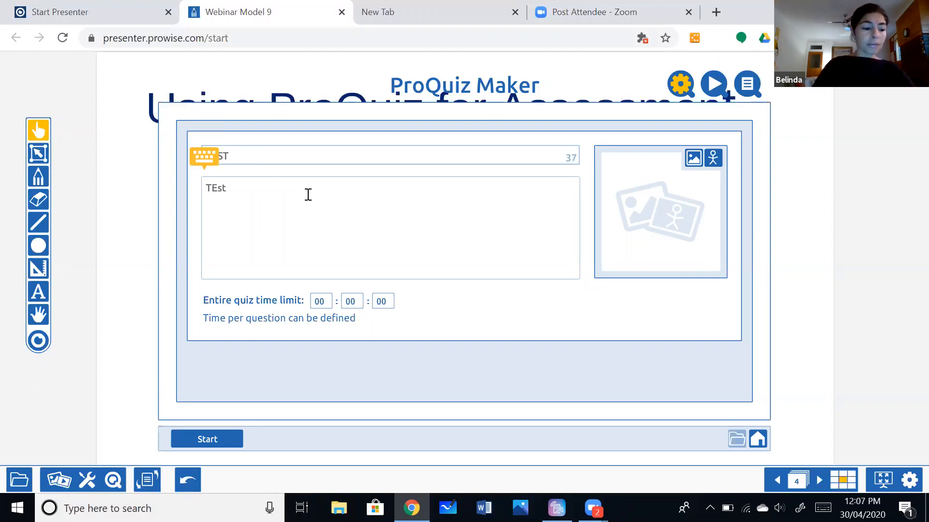
{"action": "key", "text": "BackSpace"}
{"action": "key", "text": "BackSpace"}
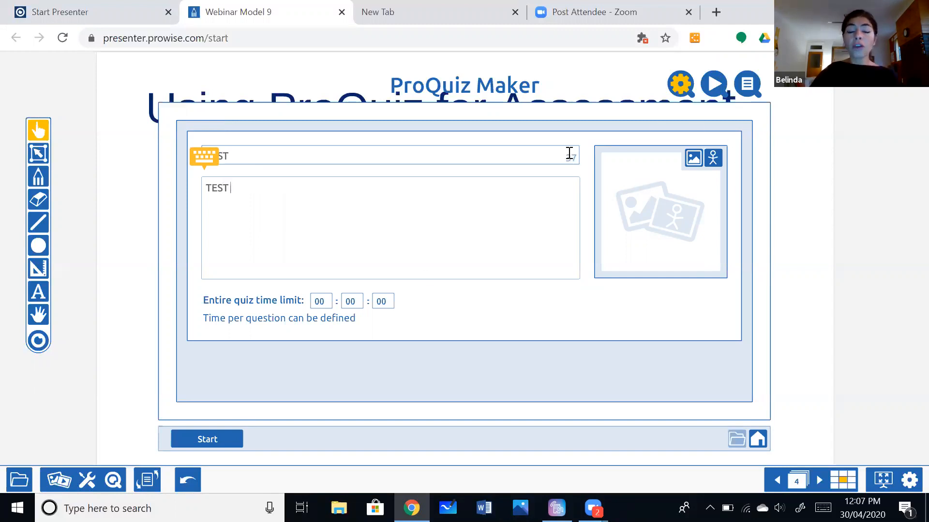
Step: Add the "skype interactive learning" picture from My images as the quiz's cover image
{"action": "left_click", "coordinate": [695, 160]}
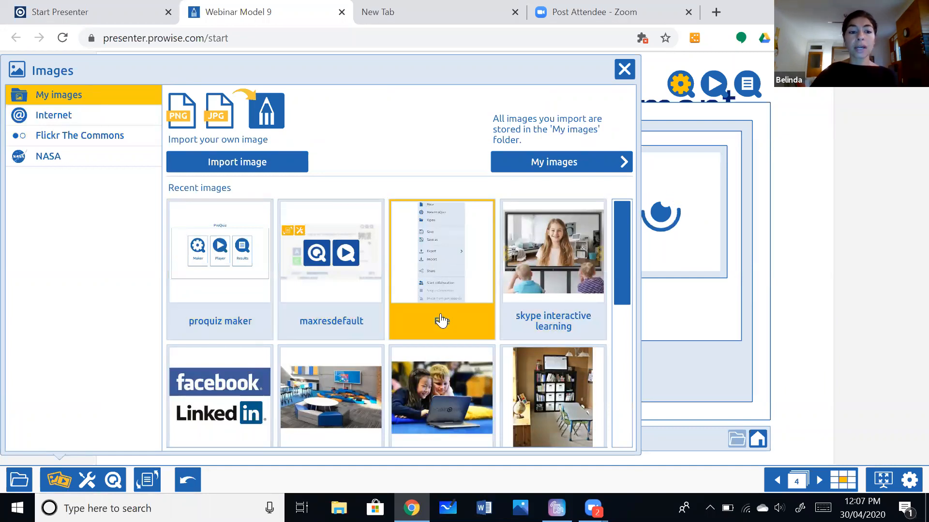
{"action": "left_click", "coordinate": [101, 125]}
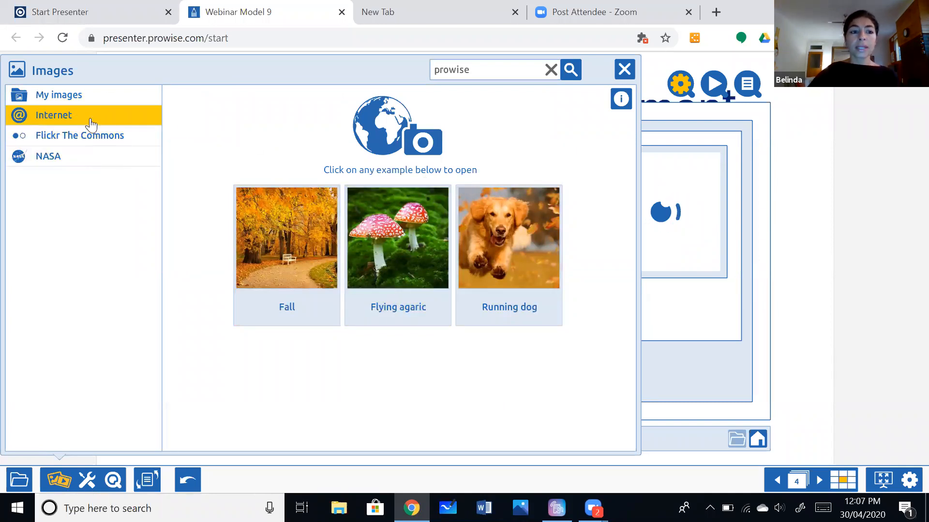
{"action": "left_click", "coordinate": [55, 95]}
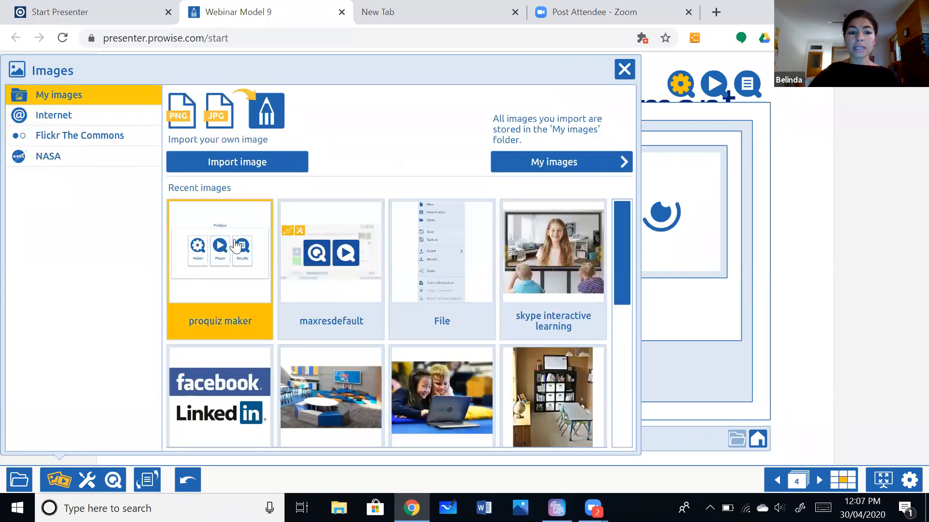
{"action": "left_click", "coordinate": [576, 263]}
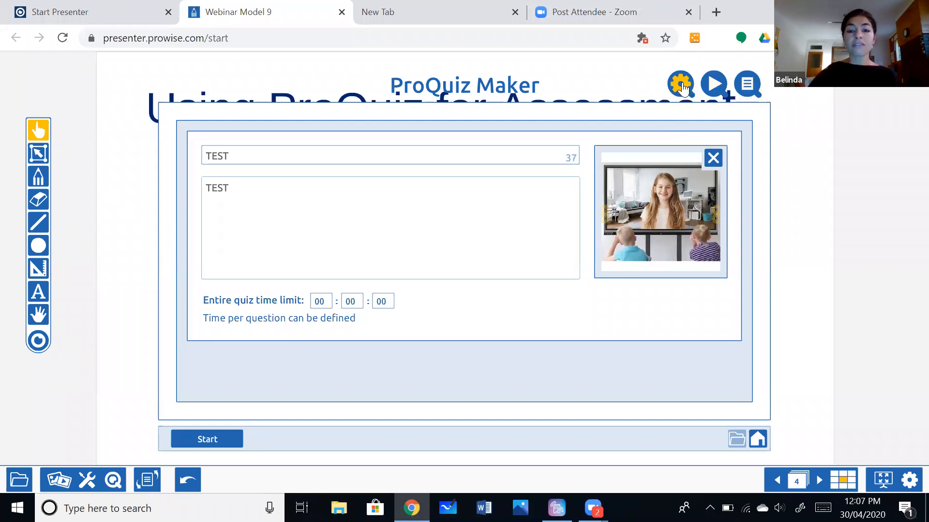
Step: Start building the quiz questions and enter "How are you finding lockdown?" as the first question
{"action": "left_click", "coordinate": [223, 440]}
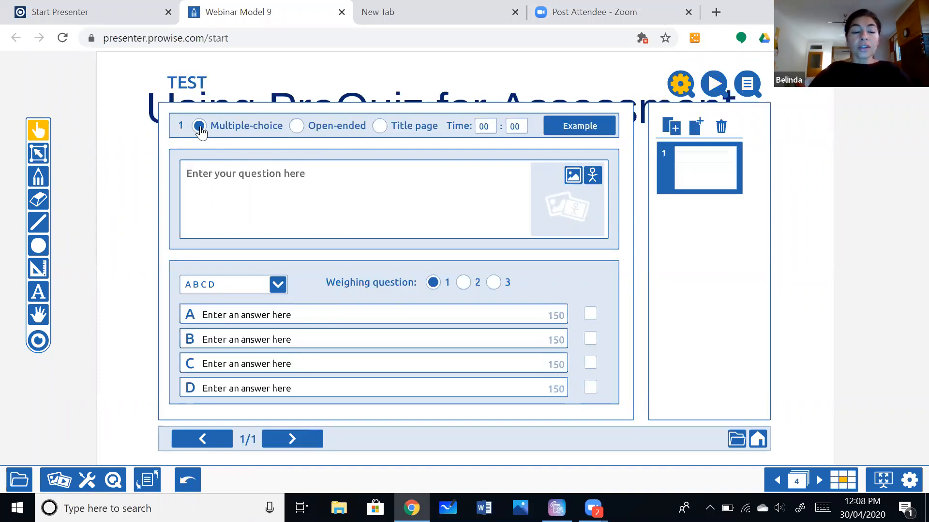
{"action": "left_click", "coordinate": [272, 172]}
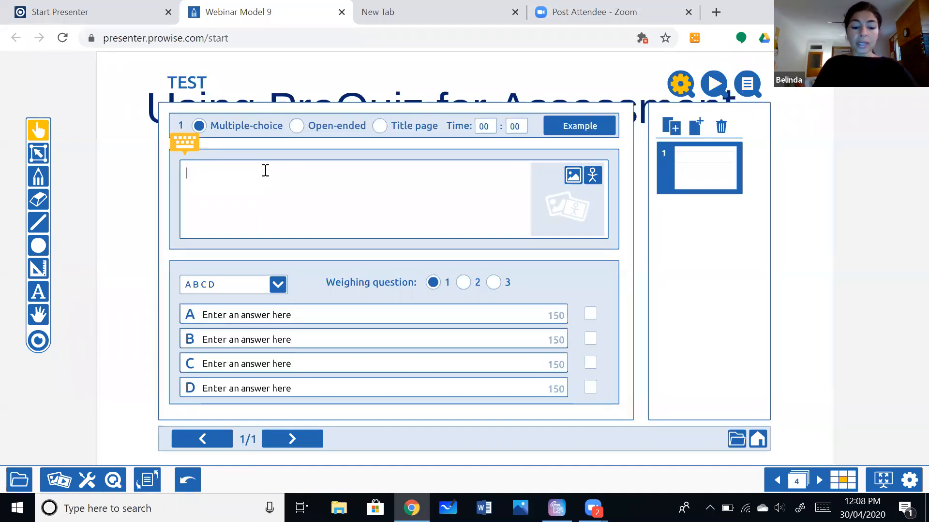
{"action": "type", "text": "How are you finding lockdown?"}
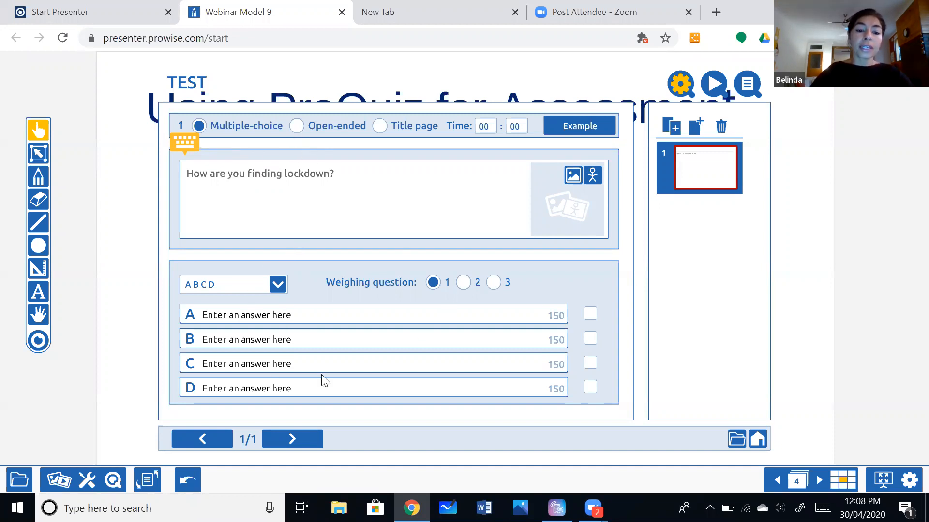
Step: Make the first question open-ended, with the answer text "ANSWER" and the keyword "FEELINGS"
{"action": "left_click", "coordinate": [301, 127]}
{"action": "left_click", "coordinate": [242, 291]}
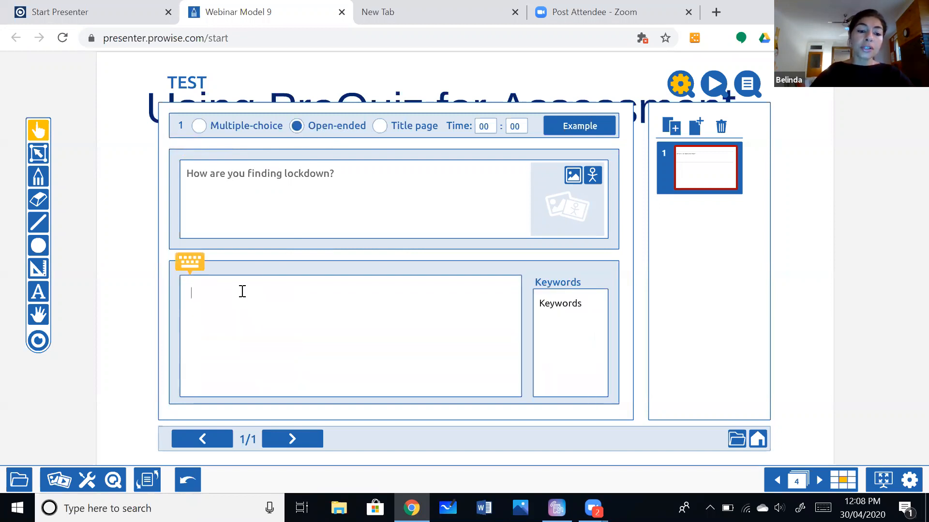
{"action": "type", "text": "ANSWER"}
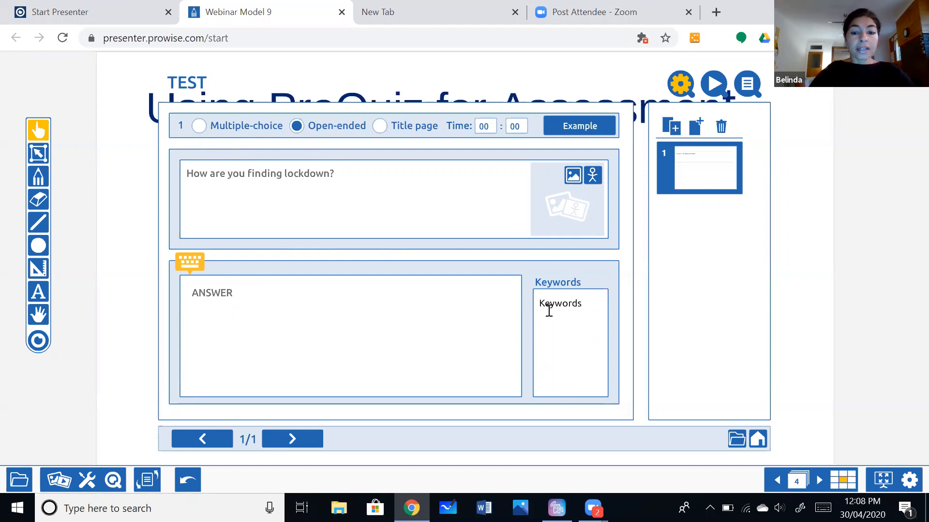
{"action": "left_click", "coordinate": [579, 302]}
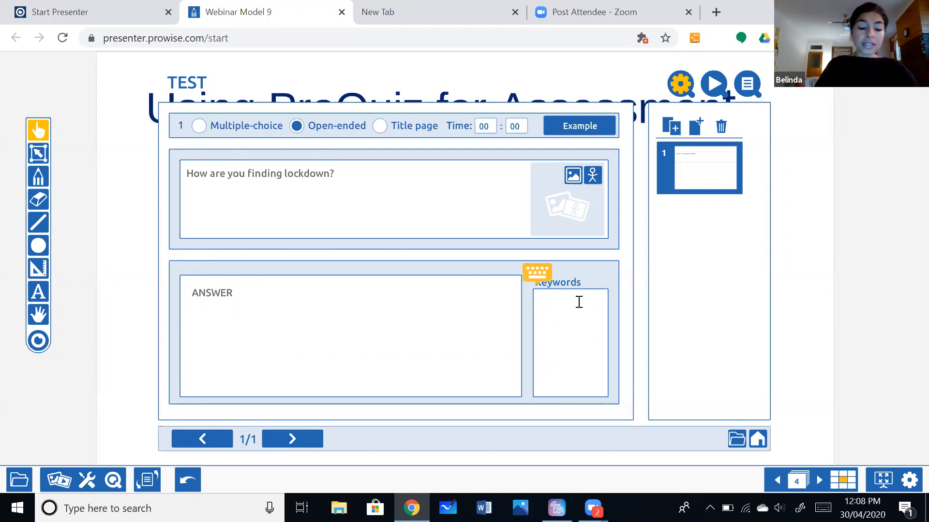
{"action": "type", "text": "FEELIN"}
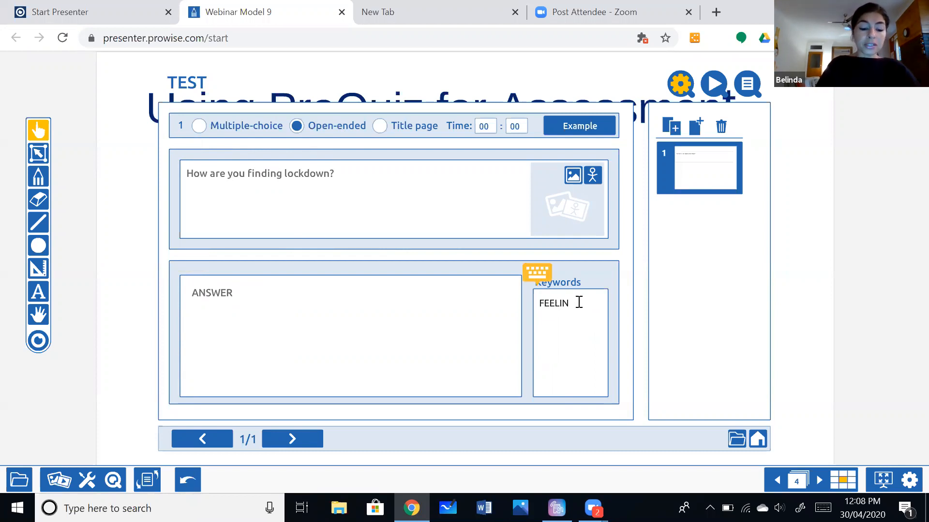
{"action": "type", "text": "GS"}
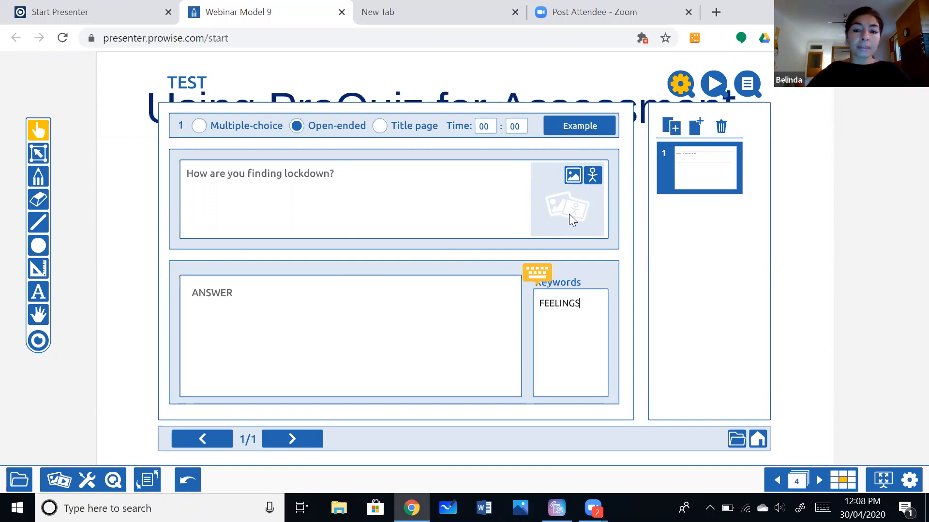
Step: Add the recent image of two children at a laptop to the first question
{"action": "left_click", "coordinate": [574, 179]}
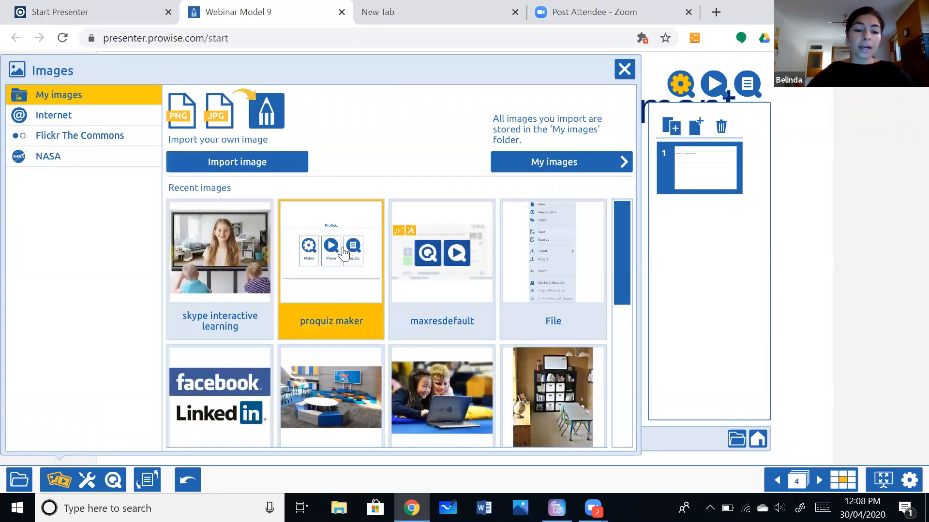
{"action": "left_click", "coordinate": [469, 390]}
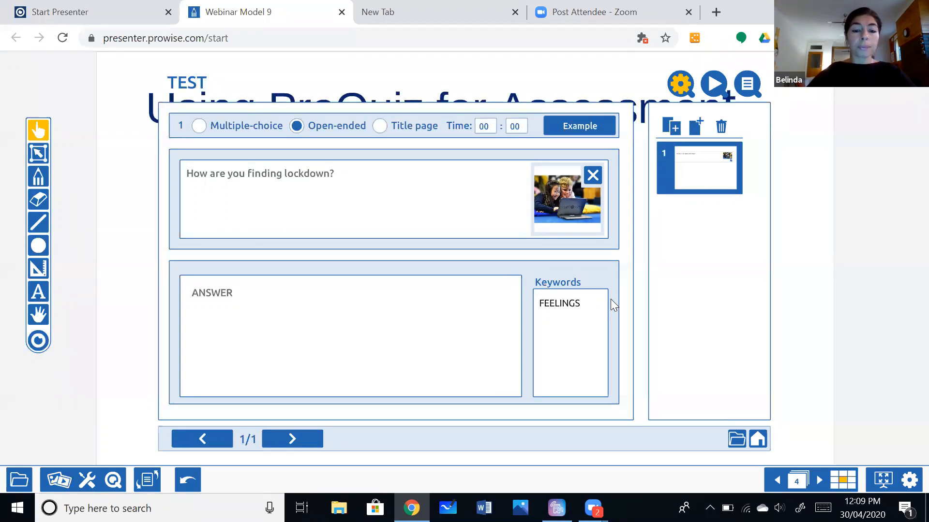
{"action": "left_click", "coordinate": [595, 303]}
Step: Clear the first question's text and re-enter it as "How are you finding lockdown?"
{"action": "left_click_drag", "start_coordinate": [356, 175], "coordinate": [186, 174]}
{"action": "key", "text": "BackSpace"}
{"action": "left_click", "coordinate": [390, 313]}
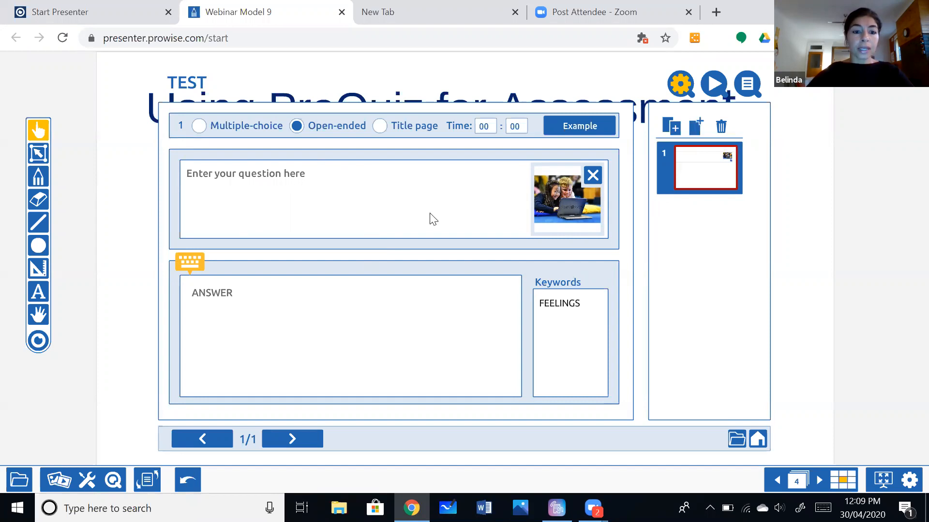
{"action": "left_click", "coordinate": [341, 179]}
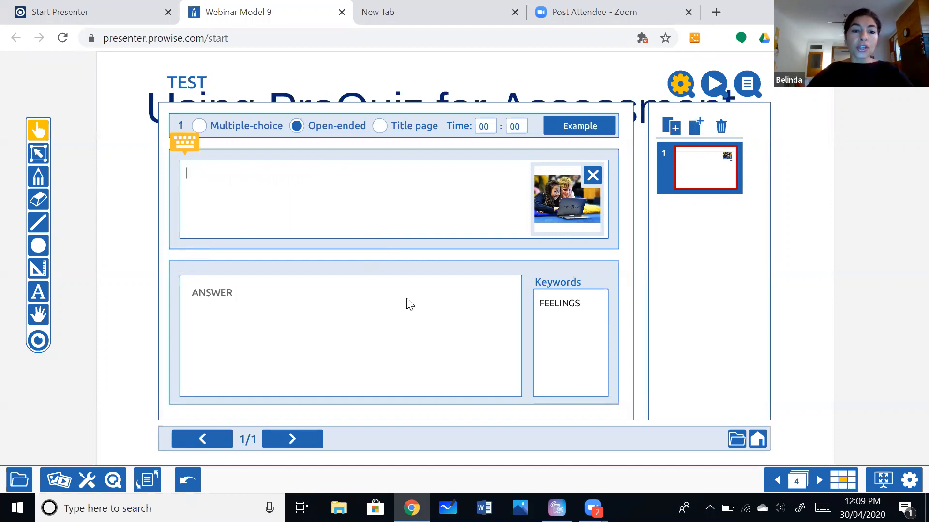
{"action": "type", "text": "How"}
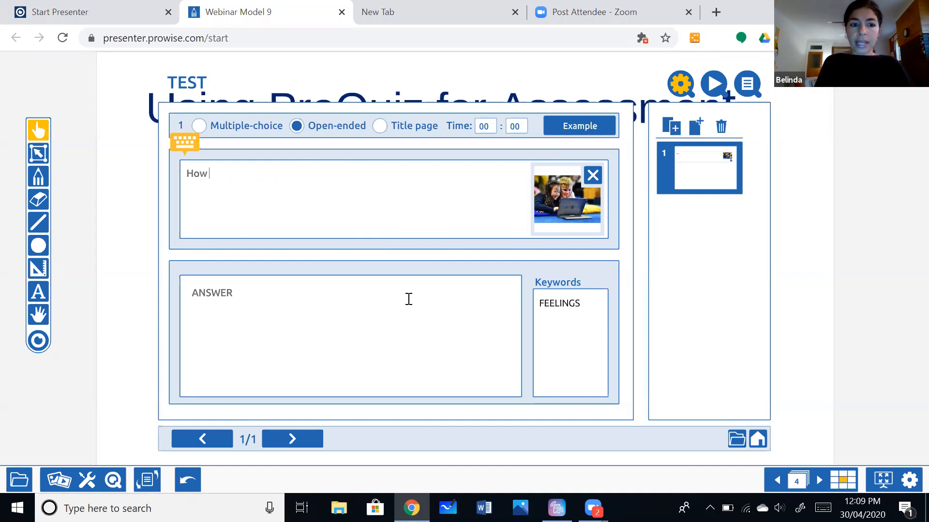
{"action": "type", "text": " are you"}
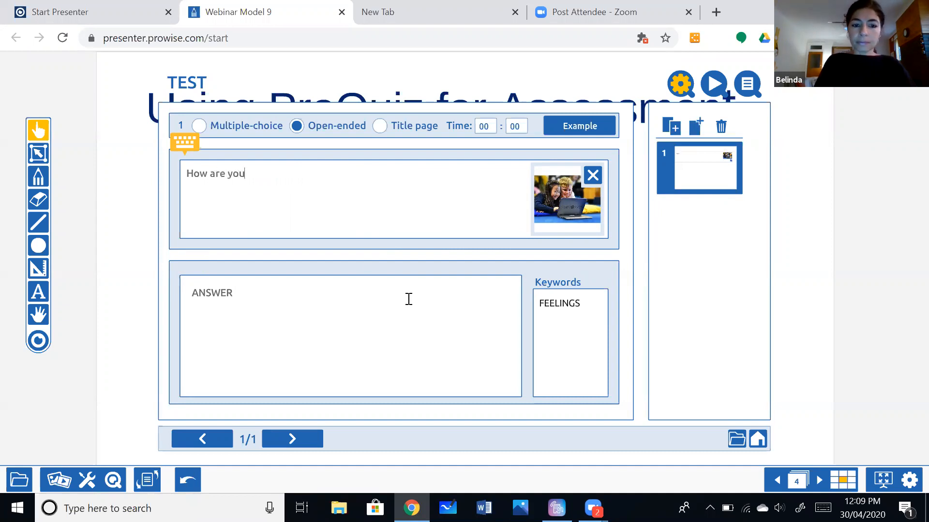
{"action": "type", "text": " findin"}
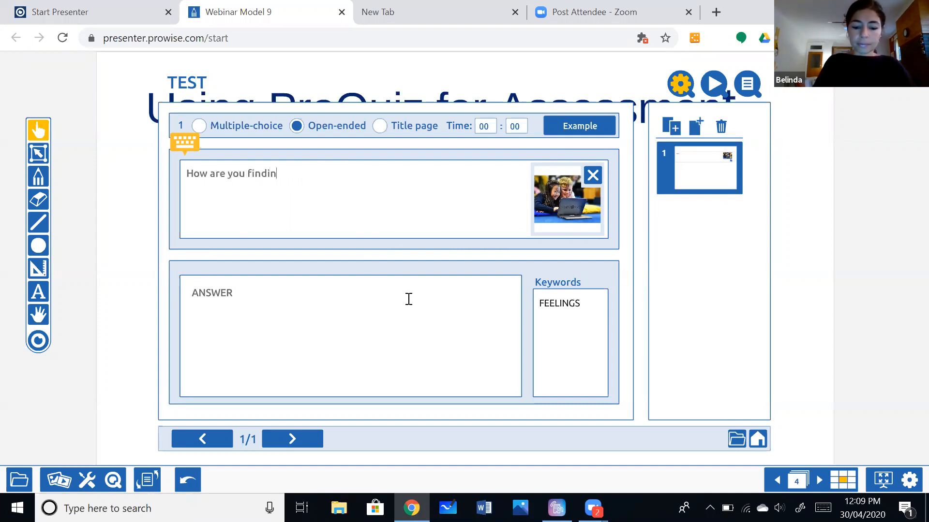
{"action": "type", "text": "f lockdow"}
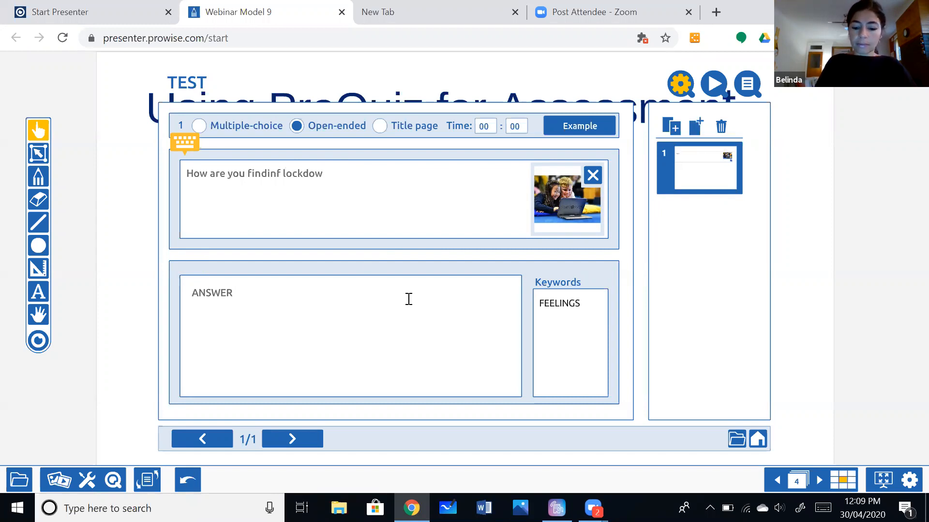
{"action": "type", "text": "n?"}
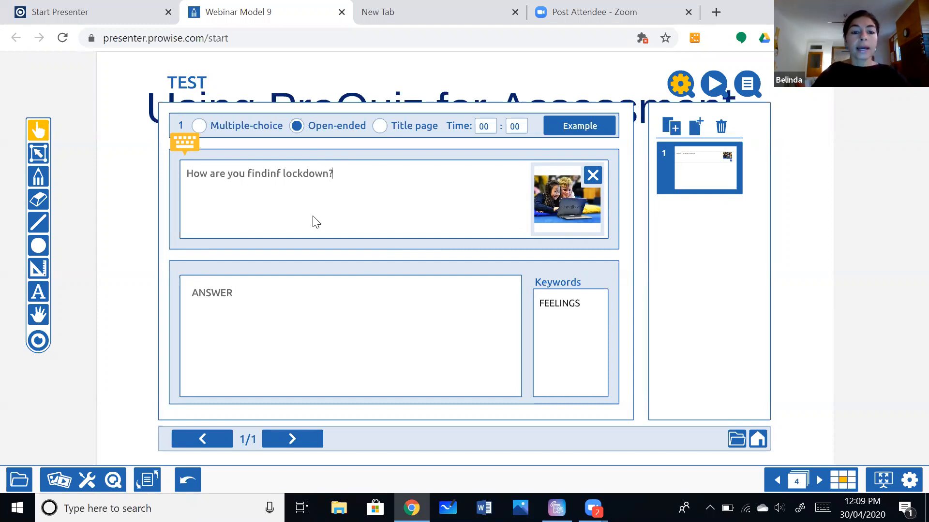
{"action": "left_click", "coordinate": [284, 173]}
{"action": "key", "text": "BackSpace"}
{"action": "key", "text": "BackSpace"}
{"action": "type", "text": "g"}
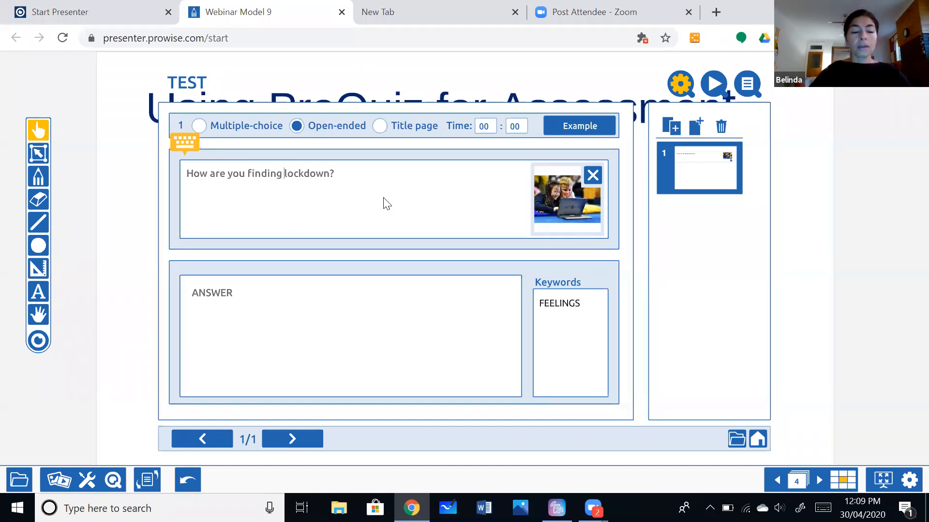
Step: Add a second question to the quiz and view the illustrations and symbols available for it
{"action": "left_click", "coordinate": [696, 128]}
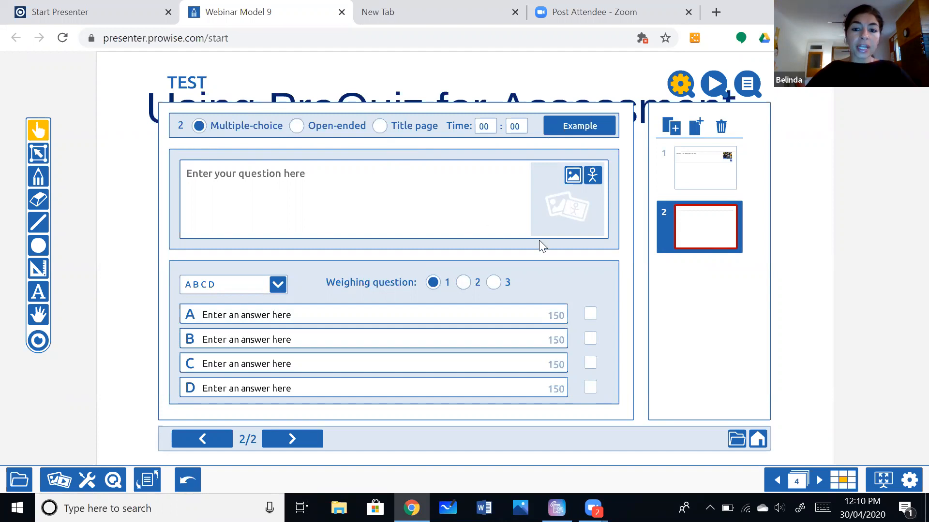
{"action": "left_click", "coordinate": [591, 179]}
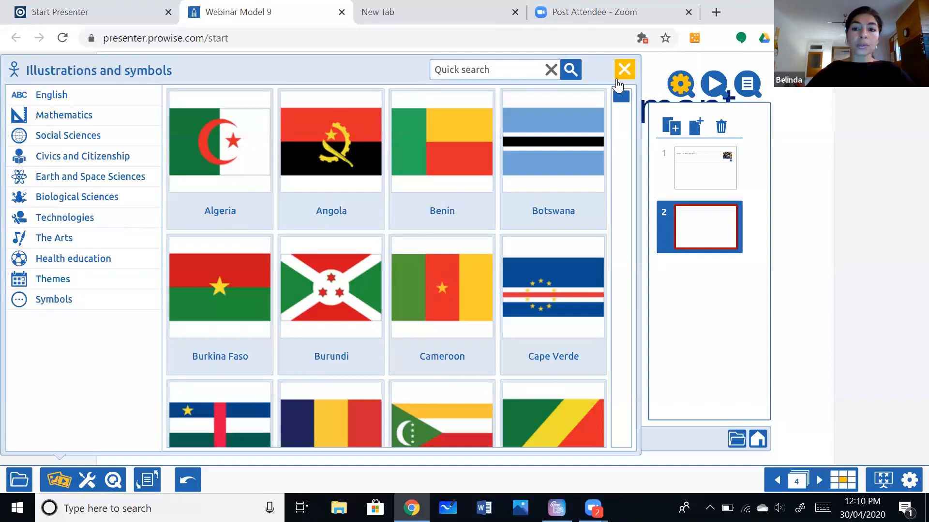
{"action": "left_click", "coordinate": [624, 69]}
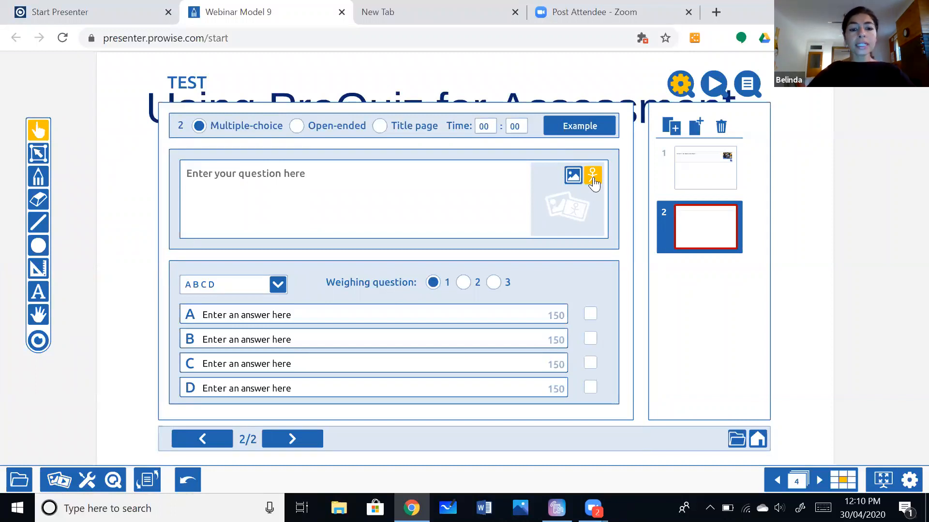
Step: Enter "What is the waether like today?" as the second question's text
{"action": "left_click", "coordinate": [373, 171]}
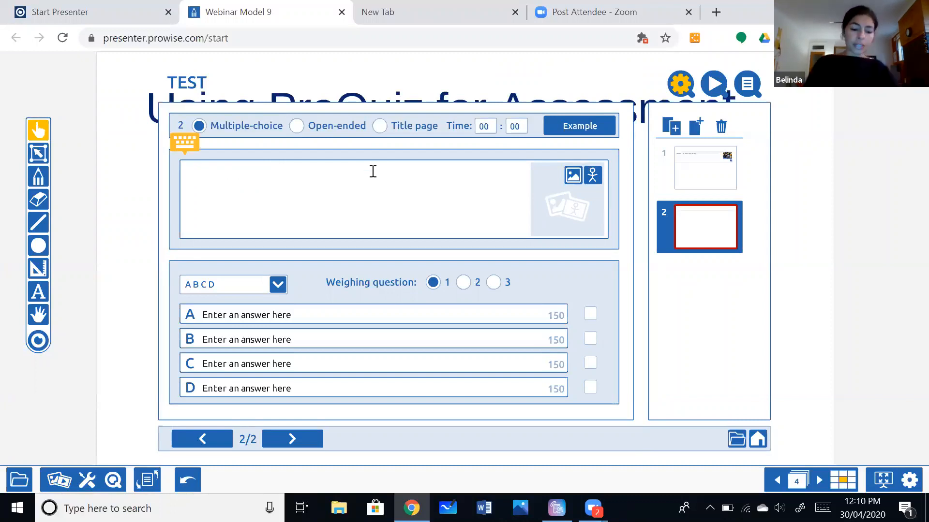
{"action": "type", "text": "Wh"}
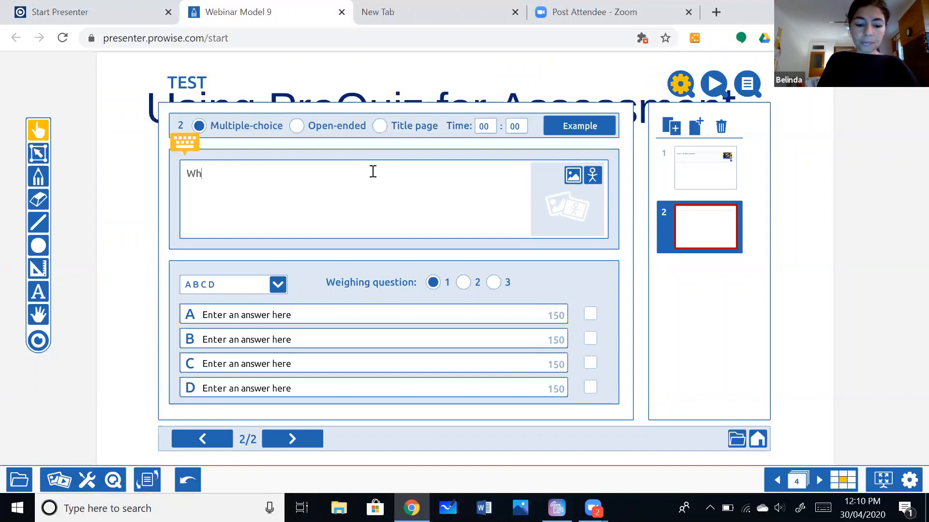
{"action": "type", "text": "at is the w"}
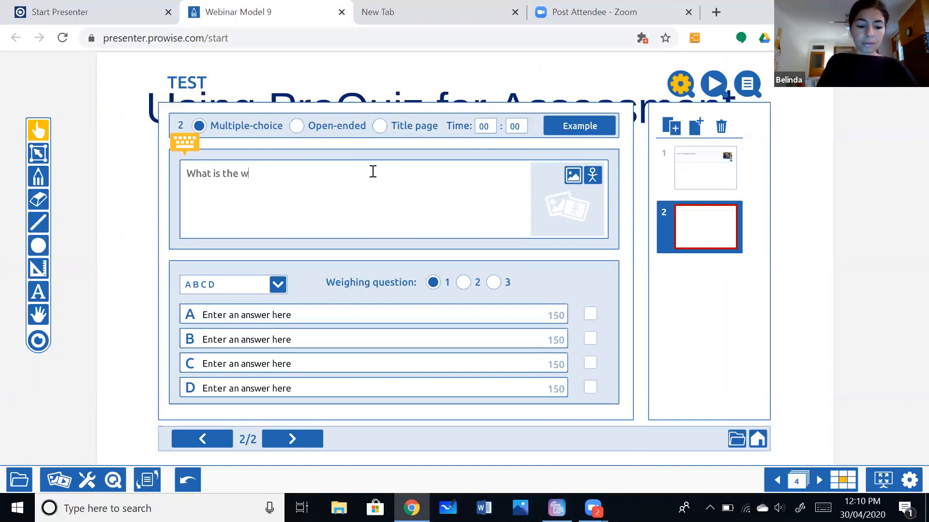
{"action": "type", "text": "aether lik"}
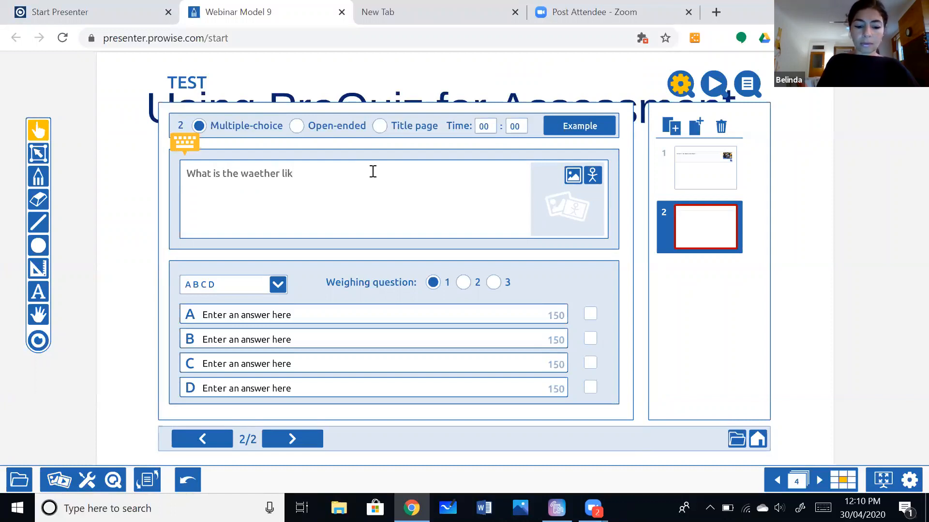
{"action": "type", "text": " today?"}
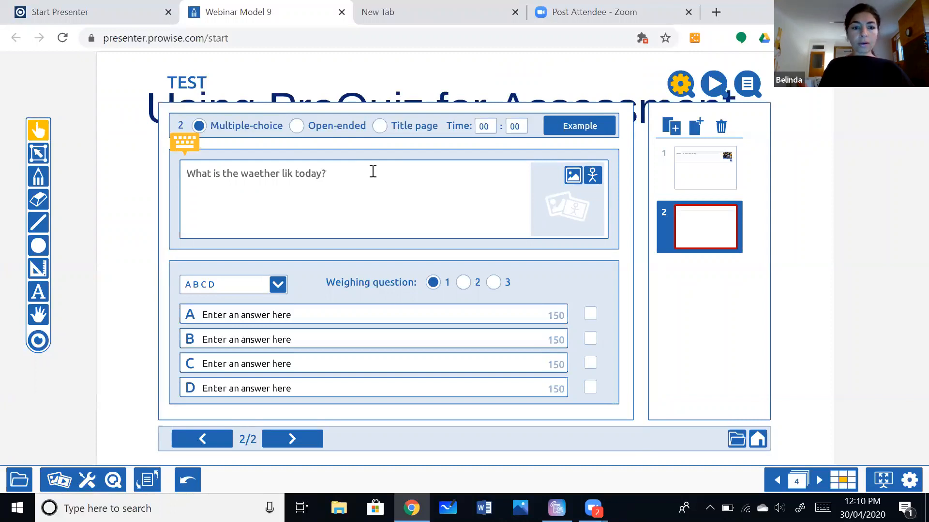
{"action": "left_click", "coordinate": [291, 174]}
{"action": "type", "text": "e"}
Step: Enter "Raining" as answer A and "Sunny" as answer B of the weather question
{"action": "left_click", "coordinate": [320, 317]}
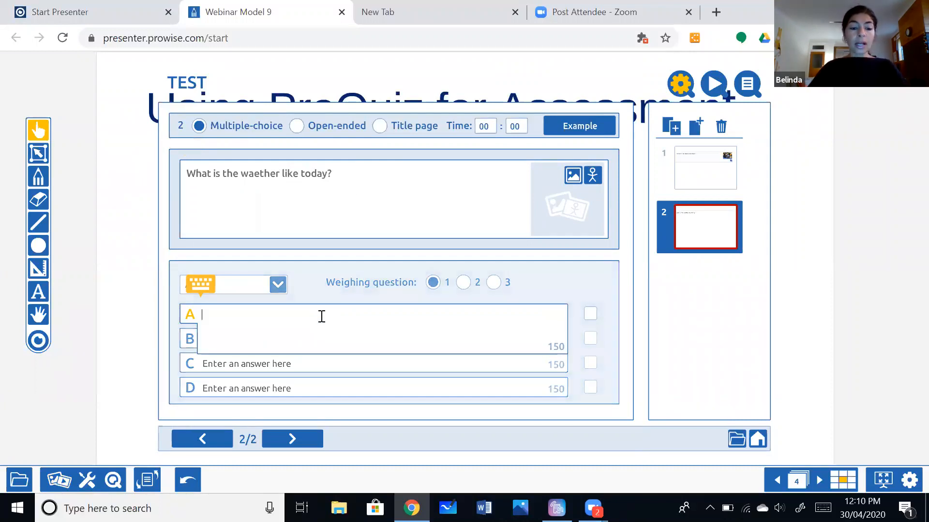
{"action": "left_click", "coordinate": [323, 259]}
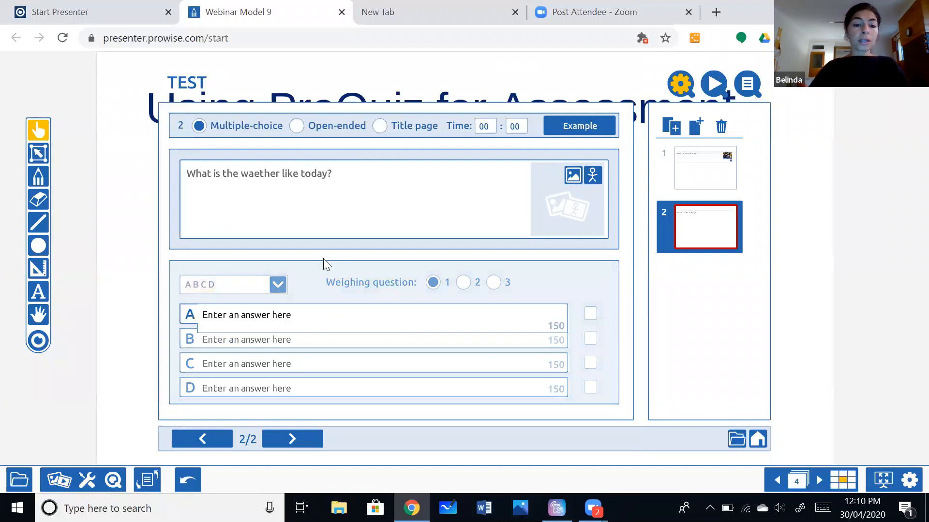
{"action": "left_click", "coordinate": [407, 315]}
{"action": "type", "text": "Raining"}
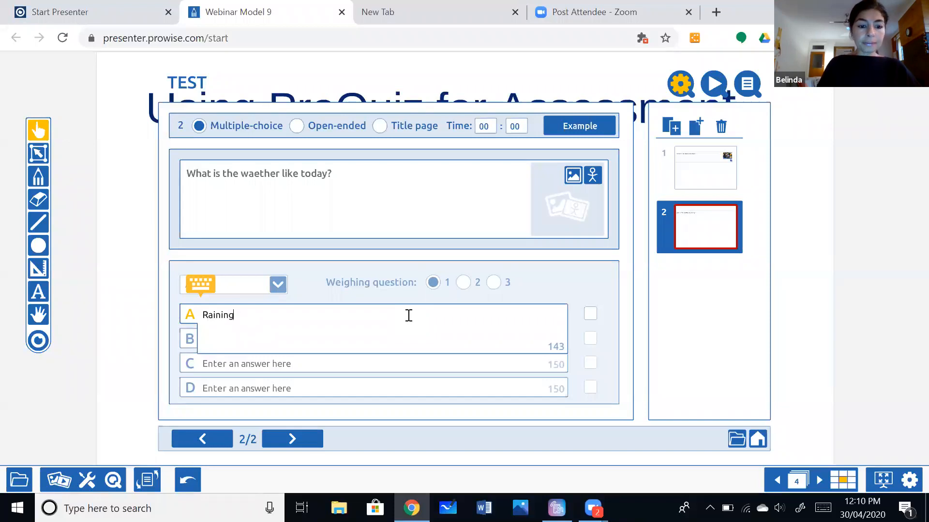
{"action": "left_click", "coordinate": [410, 374]}
{"action": "left_click", "coordinate": [257, 340]}
{"action": "type", "text": "Sunny"}
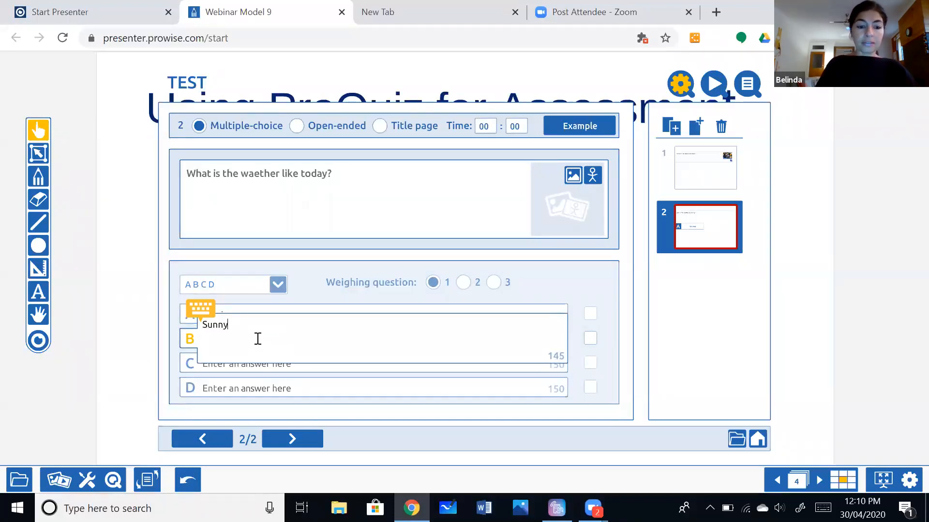
Step: Enter "Cloudy" as answer C and "Cool" as answer D of the weather question
{"action": "left_click", "coordinate": [321, 363]}
{"action": "left_click", "coordinate": [240, 363]}
{"action": "type", "text": "Cloudy"}
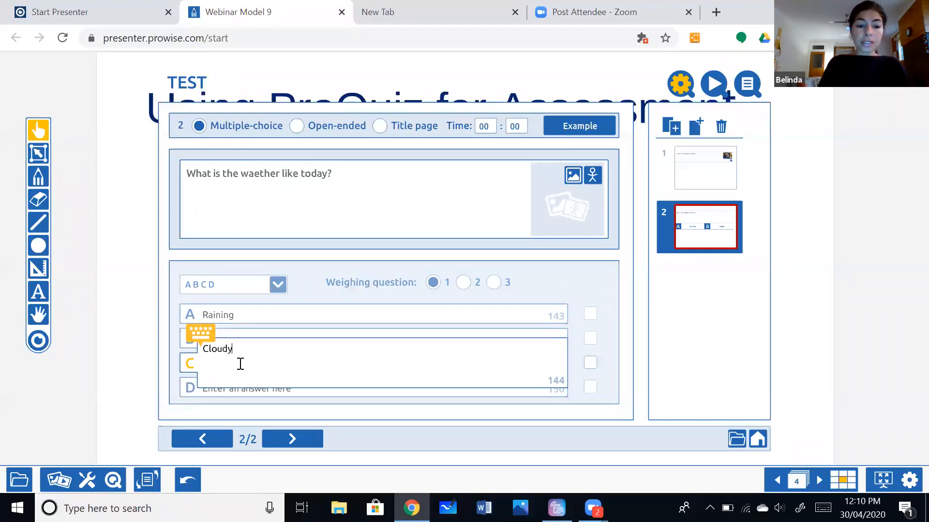
{"action": "left_click", "coordinate": [340, 402]}
{"action": "left_click", "coordinate": [251, 387]}
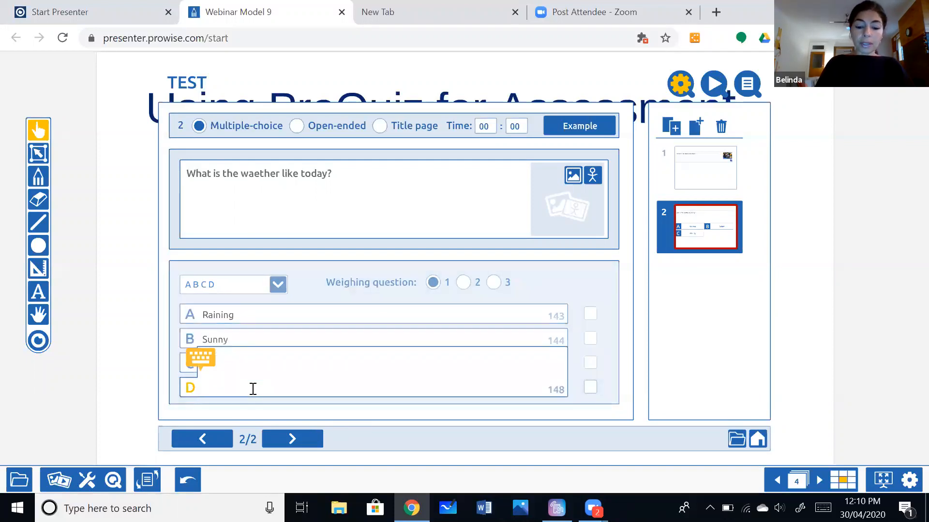
{"action": "left_click", "coordinate": [584, 283]}
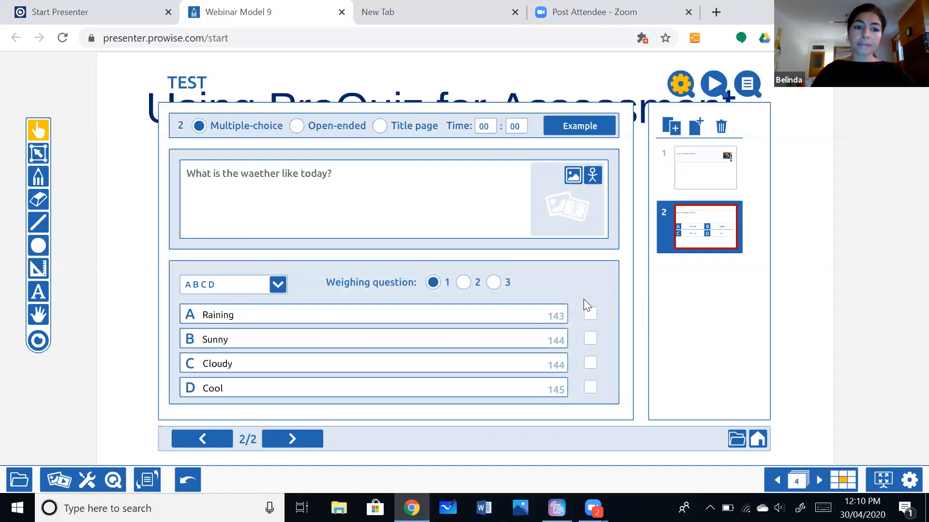
Step: Correct the misspelled word in the second question so it reads "What is the weather like today?"
{"action": "left_click", "coordinate": [259, 177]}
{"action": "key", "text": "BackSpace"}
{"action": "type", "text": "a"}
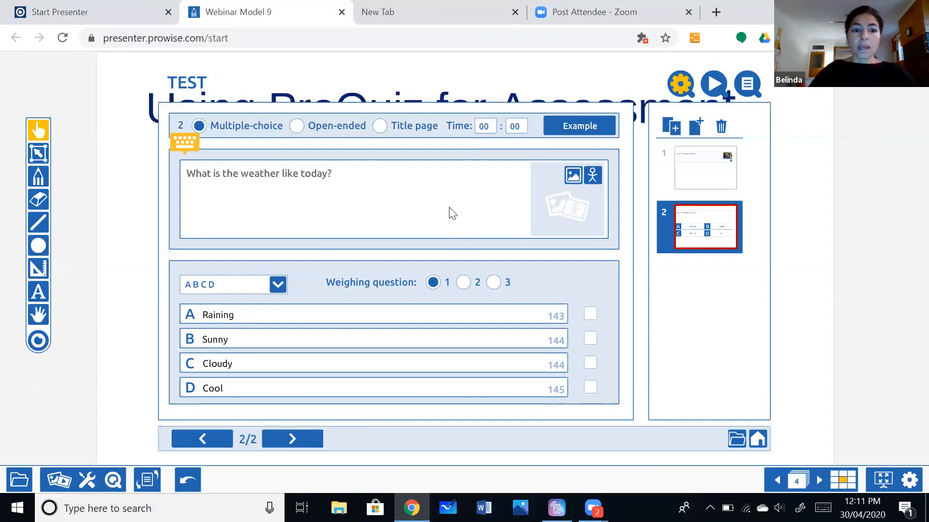
Step: Mark all four weather answers as correct and view the available answer formats
{"action": "left_click", "coordinate": [590, 314]}
{"action": "left_click", "coordinate": [590, 338]}
{"action": "left_click", "coordinate": [590, 363]}
{"action": "left_click", "coordinate": [591, 391]}
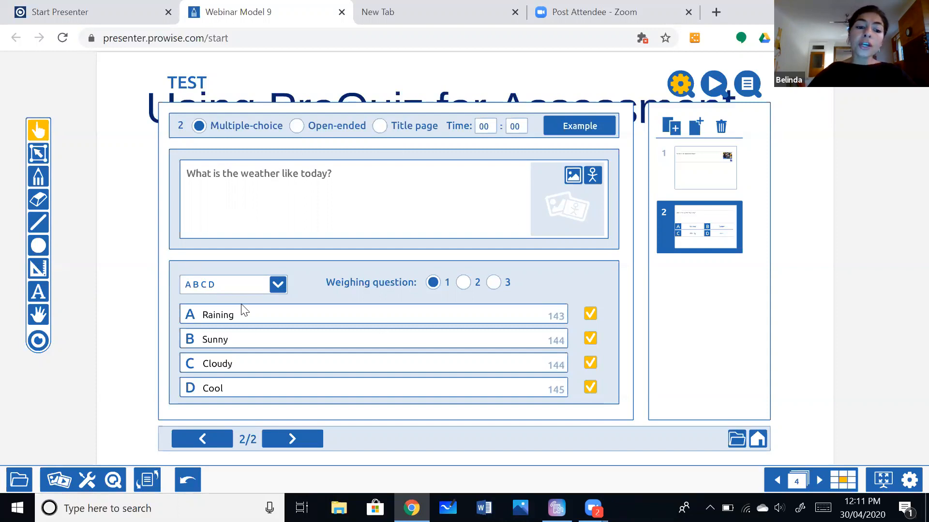
{"action": "left_click", "coordinate": [278, 290]}
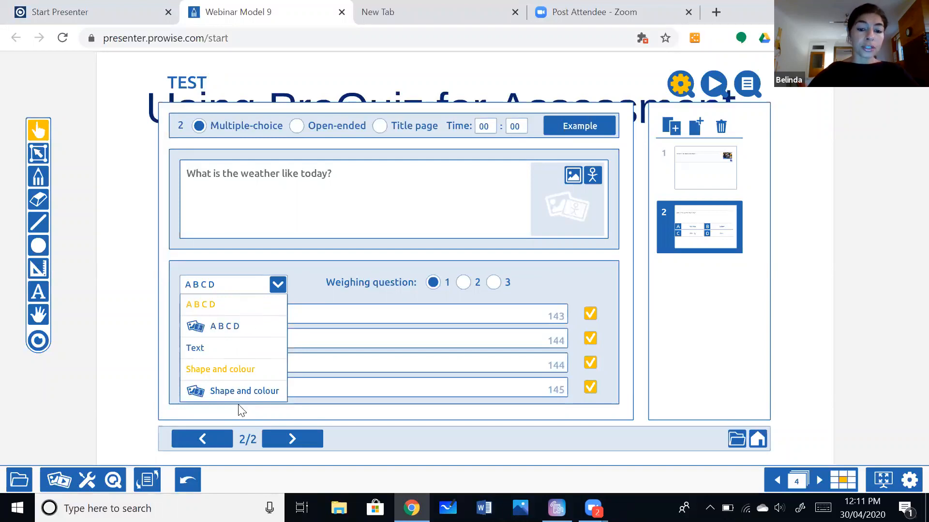
{"action": "left_click", "coordinate": [577, 281]}
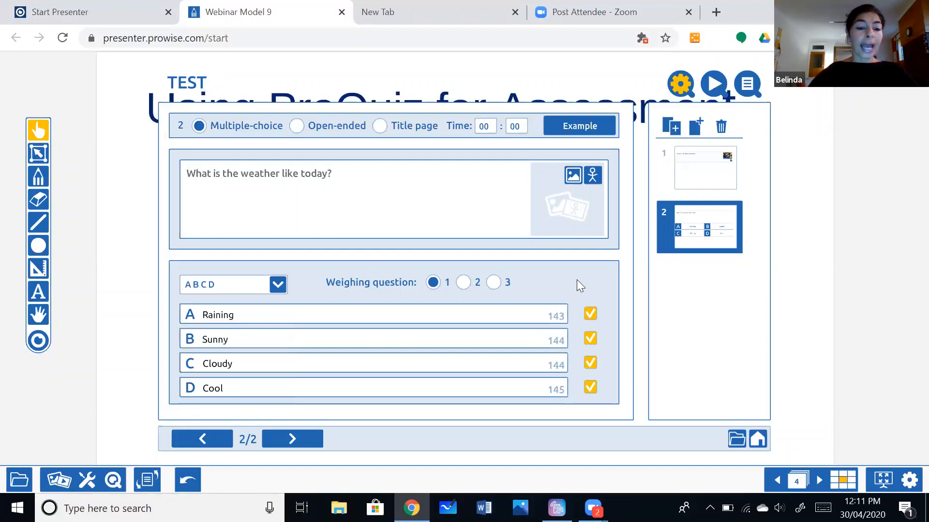
Step: Add the "Autumn leaves" illustration from the Themes category to the weather question
{"action": "left_click", "coordinate": [592, 183]}
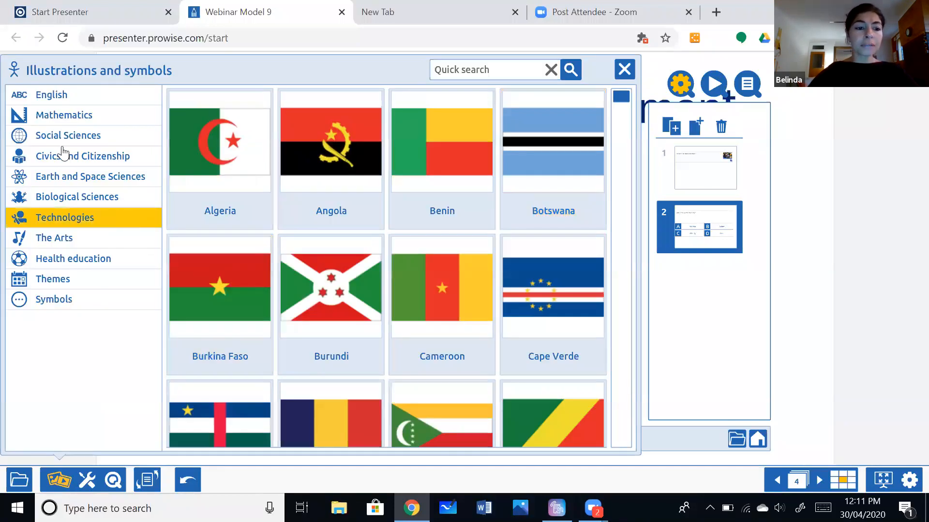
{"action": "left_click", "coordinate": [82, 282]}
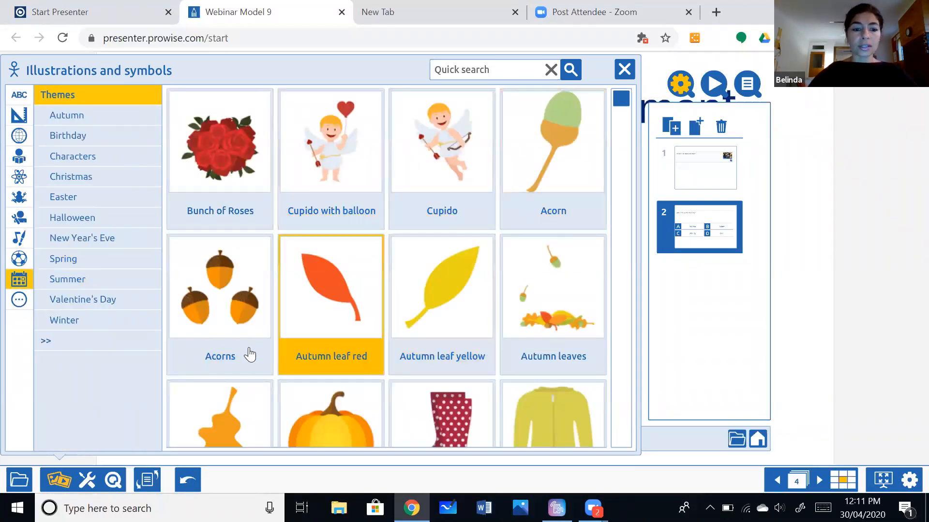
{"action": "left_click", "coordinate": [567, 318]}
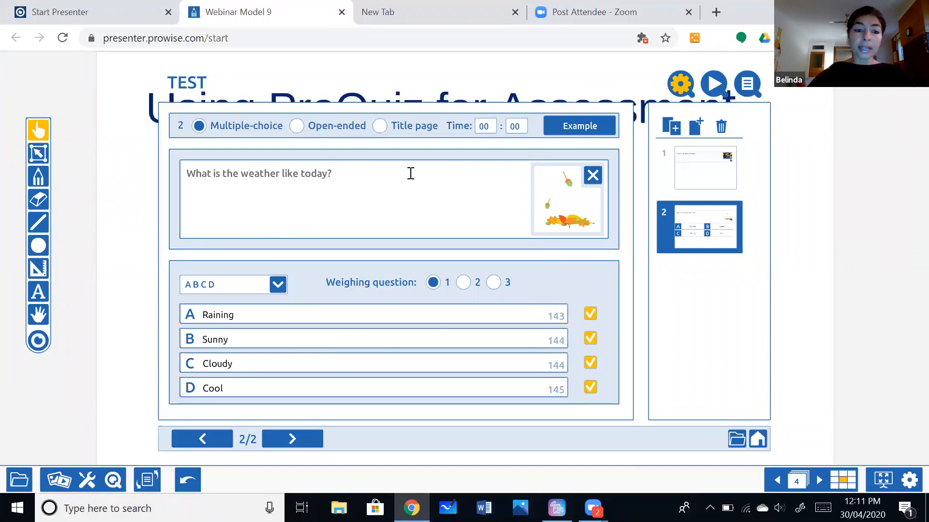
Step: Look through both existing questions and duplicate the weather question as a third question
{"action": "left_click", "coordinate": [702, 167]}
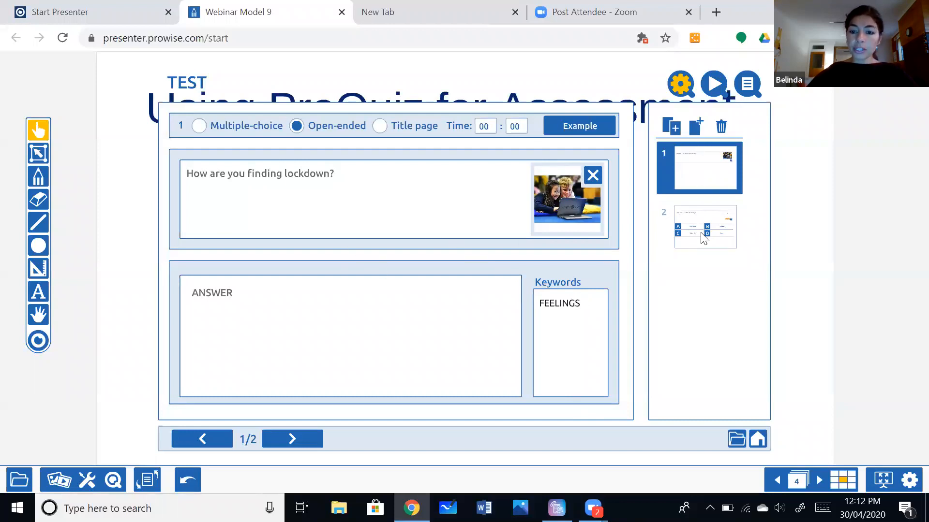
{"action": "left_click", "coordinate": [314, 440]}
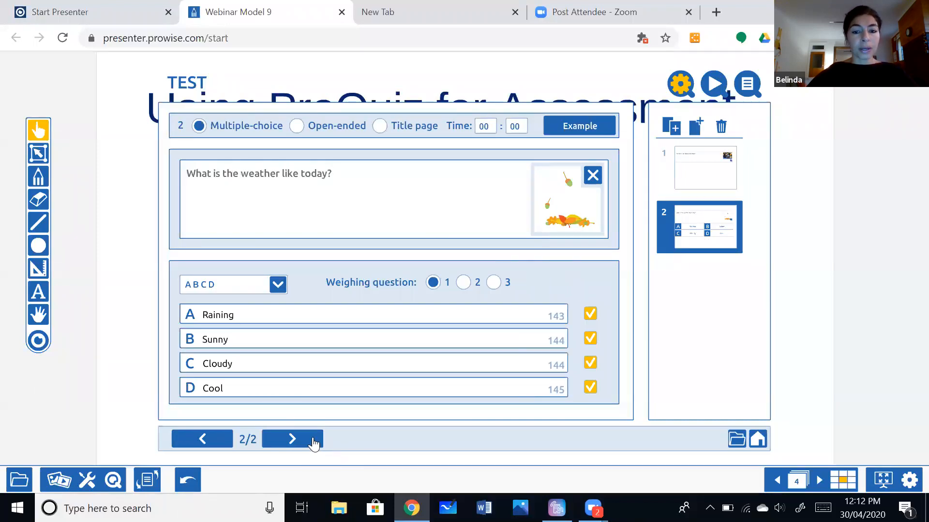
{"action": "left_click", "coordinate": [696, 173]}
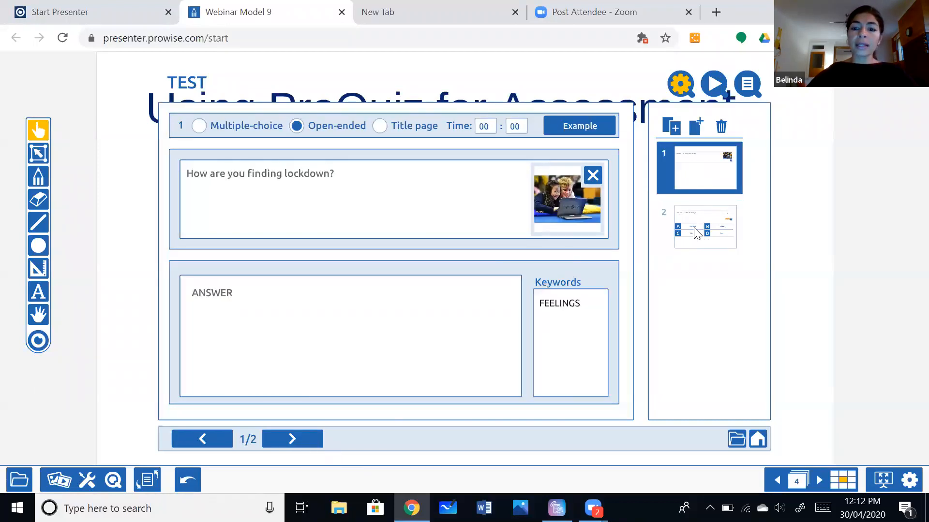
{"action": "left_click", "coordinate": [696, 234]}
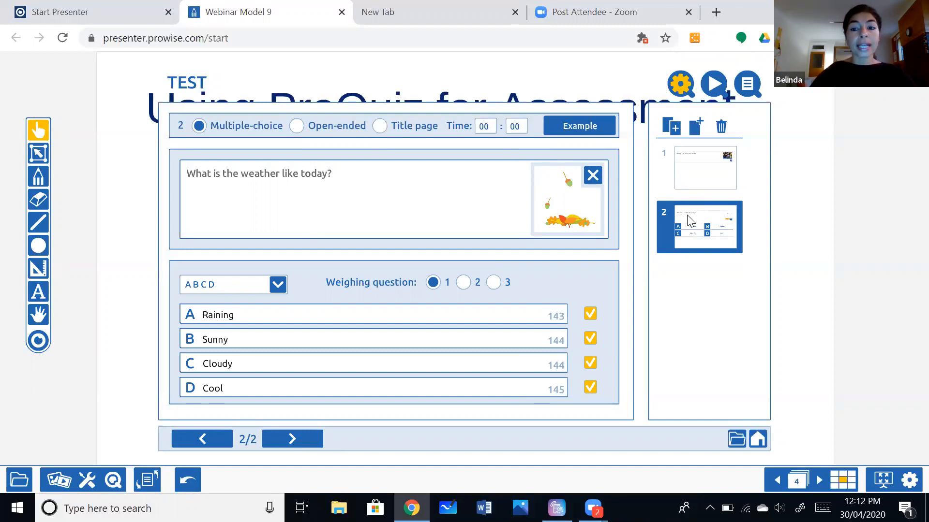
{"action": "left_click", "coordinate": [673, 131]}
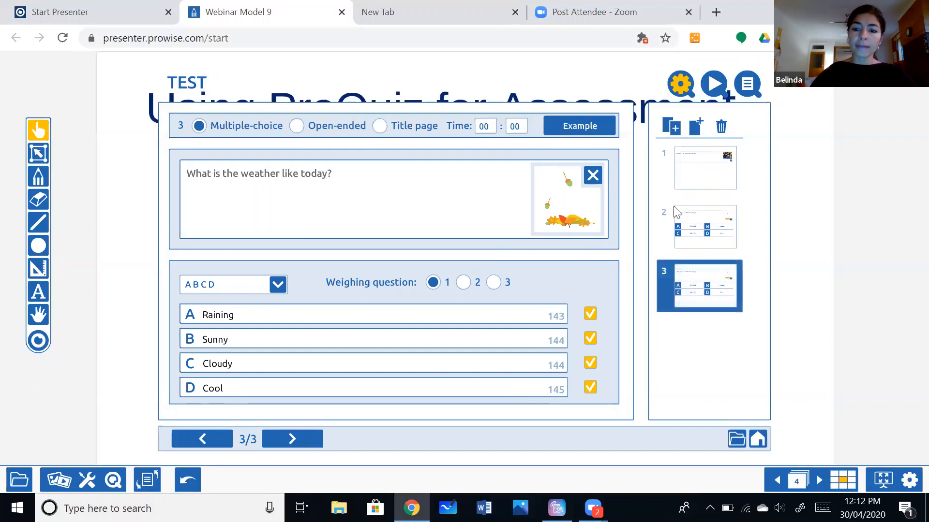
{"action": "left_click", "coordinate": [716, 228]}
{"action": "left_click", "coordinate": [707, 292]}
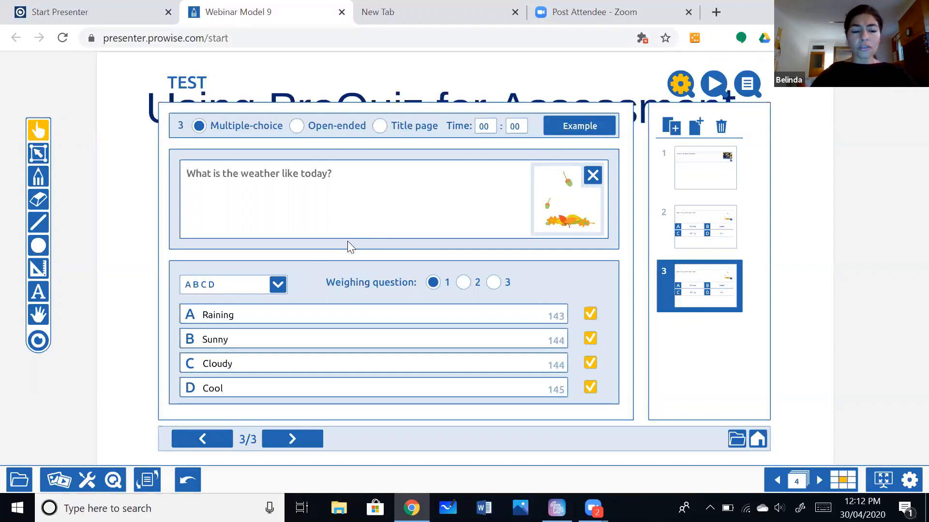
Step: Set the third question's answers to Shape and colour with images, and use "Bunch of Roses" as the correct purple square answer
{"action": "left_click", "coordinate": [279, 289]}
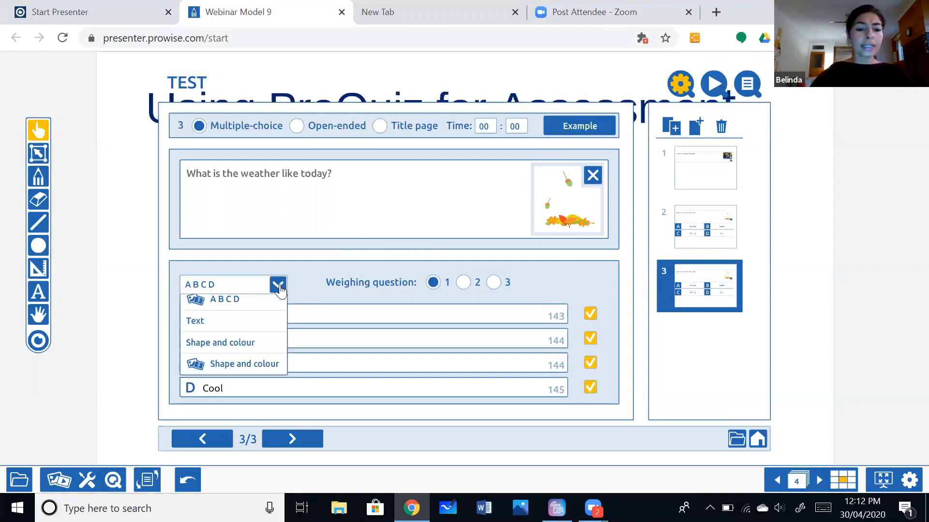
{"action": "left_click", "coordinate": [255, 392]}
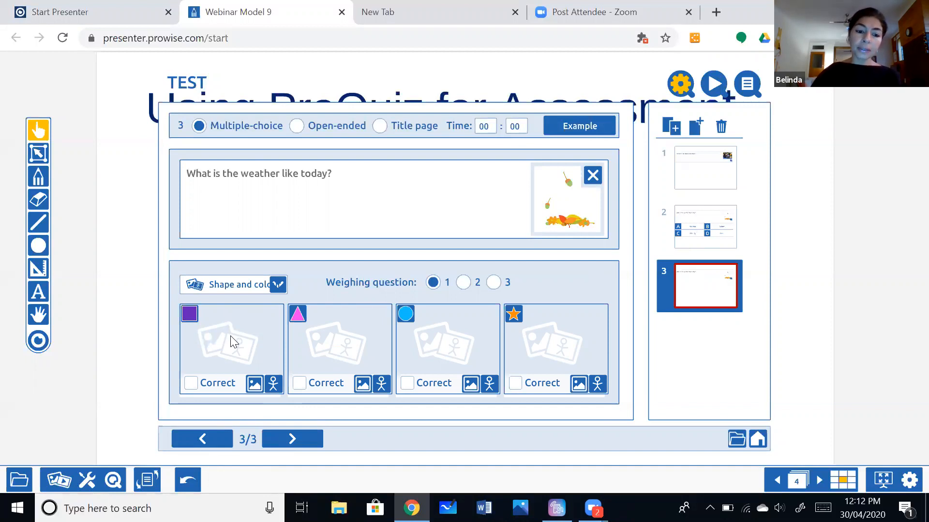
{"action": "left_click", "coordinate": [273, 384]}
{"action": "left_click", "coordinate": [238, 200]}
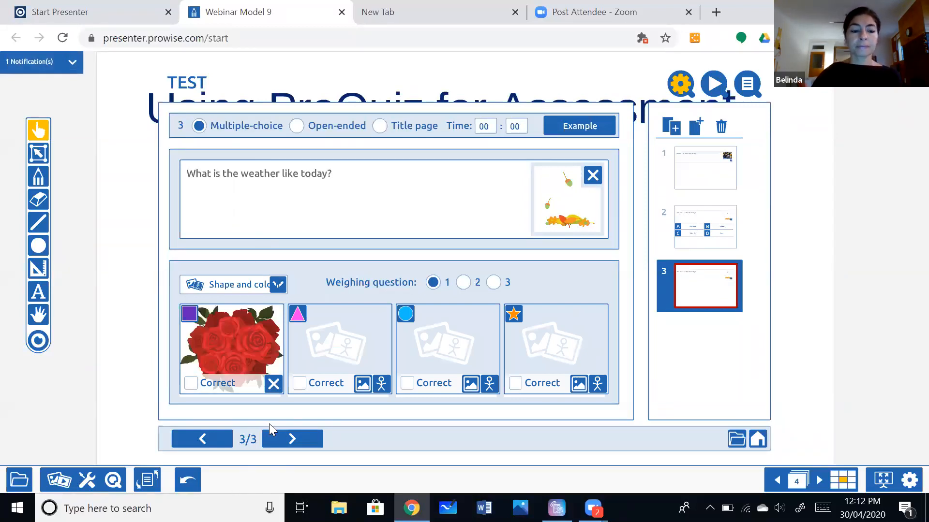
{"action": "left_click", "coordinate": [191, 383]}
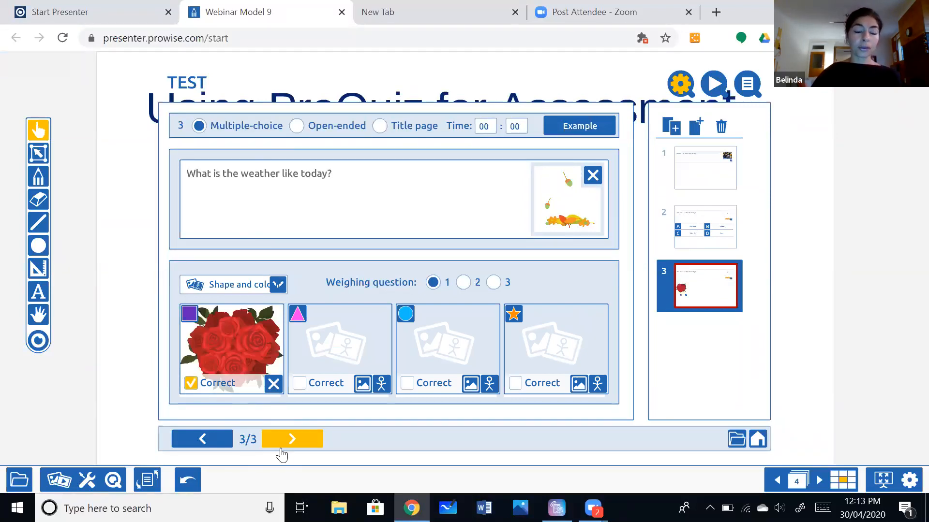
Step: Add the "Autumn leaf red" illustration to the pink triangle answer and mark it as correct
{"action": "left_click", "coordinate": [363, 383]}
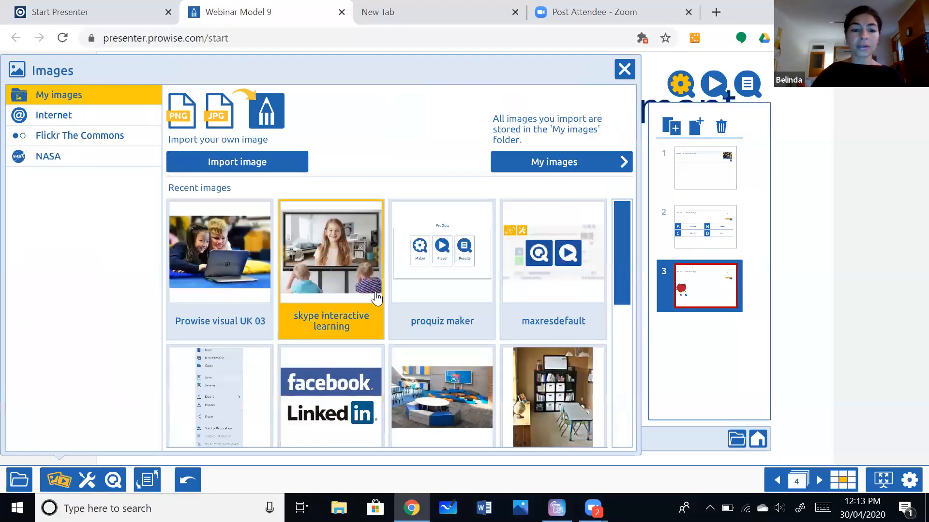
{"action": "left_click", "coordinate": [624, 69]}
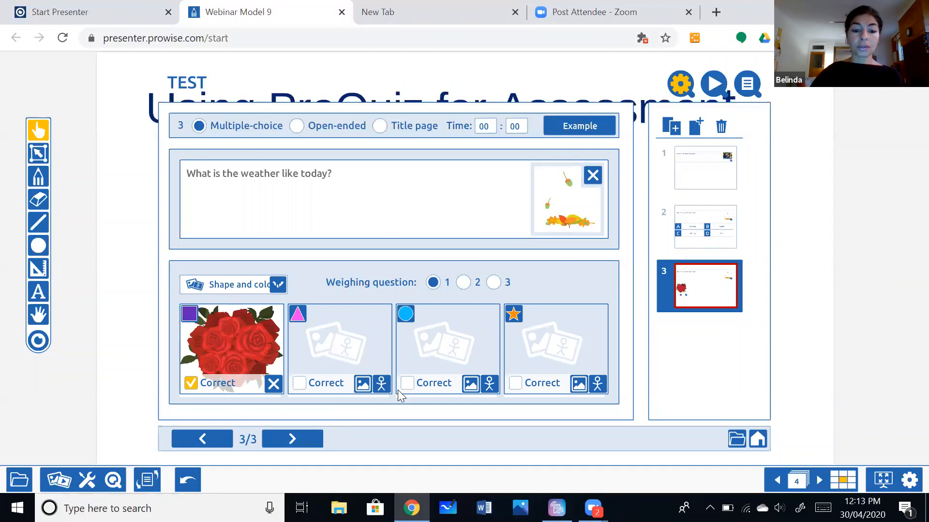
{"action": "left_click", "coordinate": [382, 384]}
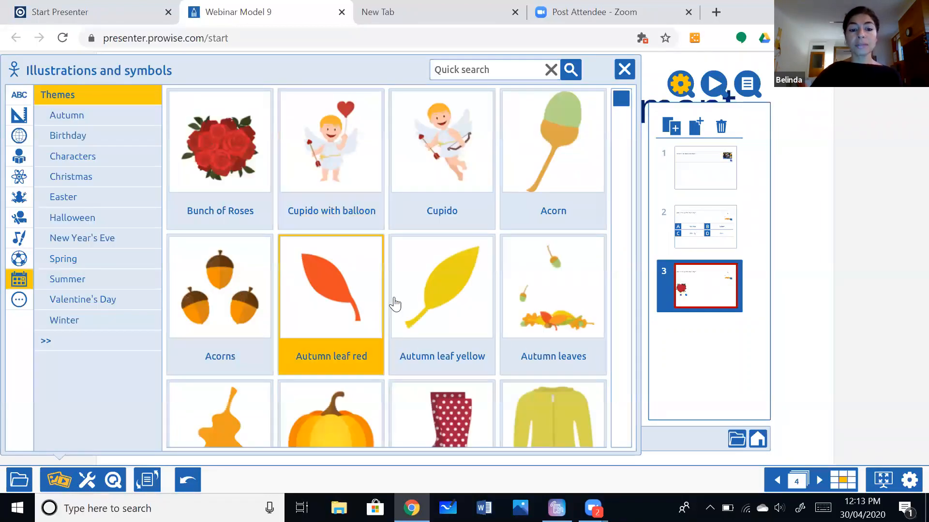
{"action": "left_click", "coordinate": [360, 299]}
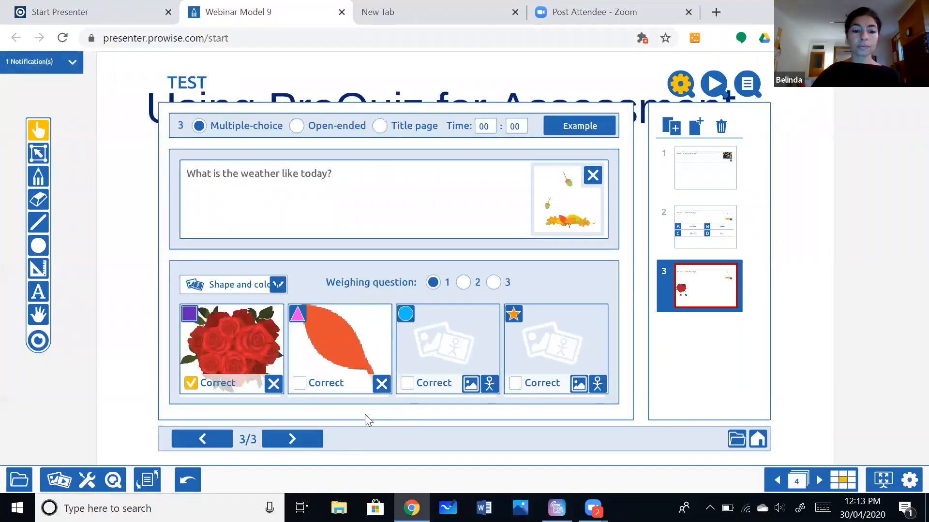
{"action": "left_click", "coordinate": [299, 383]}
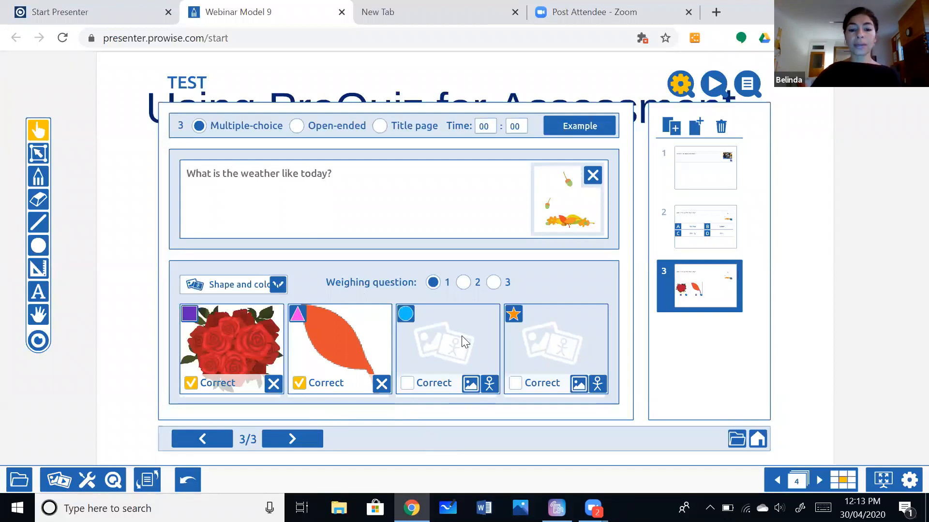
Step: Add the "Autumn leaf yellow" illustration to the blue circle answer of the third question and mark it as correct
{"action": "left_click", "coordinate": [490, 383]}
{"action": "left_click", "coordinate": [435, 320]}
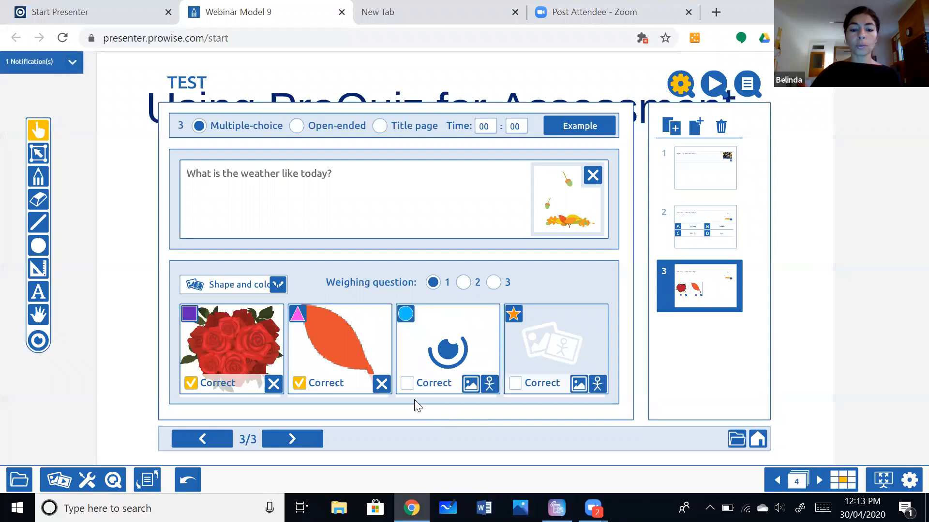
{"action": "left_click", "coordinate": [407, 383]}
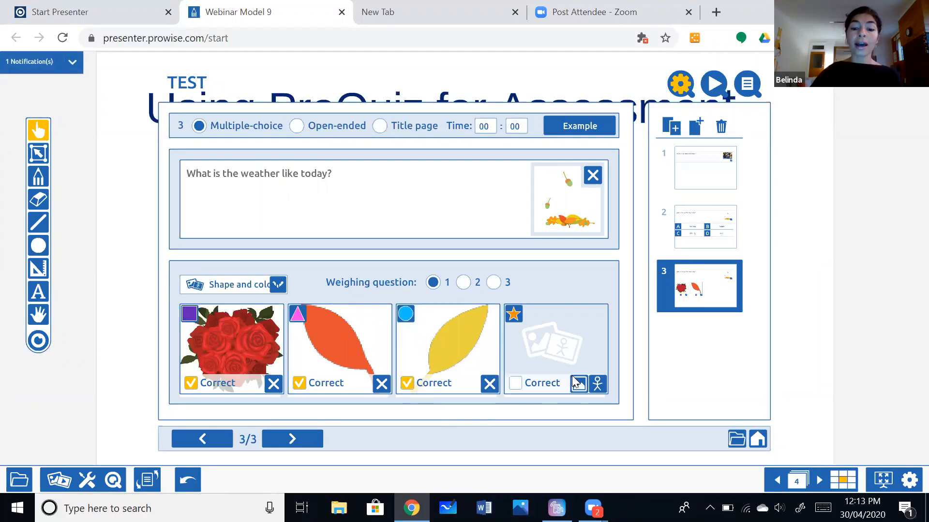
Step: Add the orange autumn leaf illustration from the Themes category to the orange star answer and mark it as correct
{"action": "left_click", "coordinate": [597, 383]}
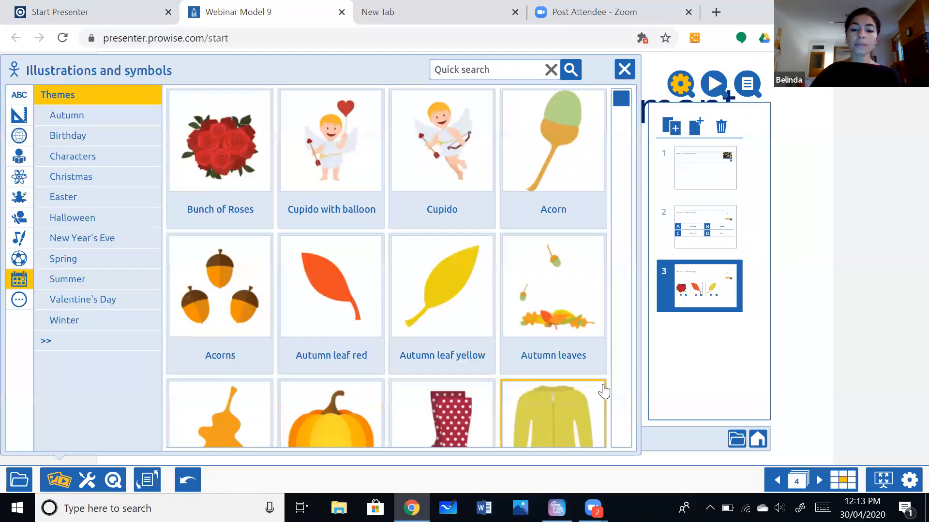
{"action": "scroll", "coordinate": [295, 370], "scroll_direction": "down", "scroll_amount": 3}
{"action": "left_click", "coordinate": [232, 374]}
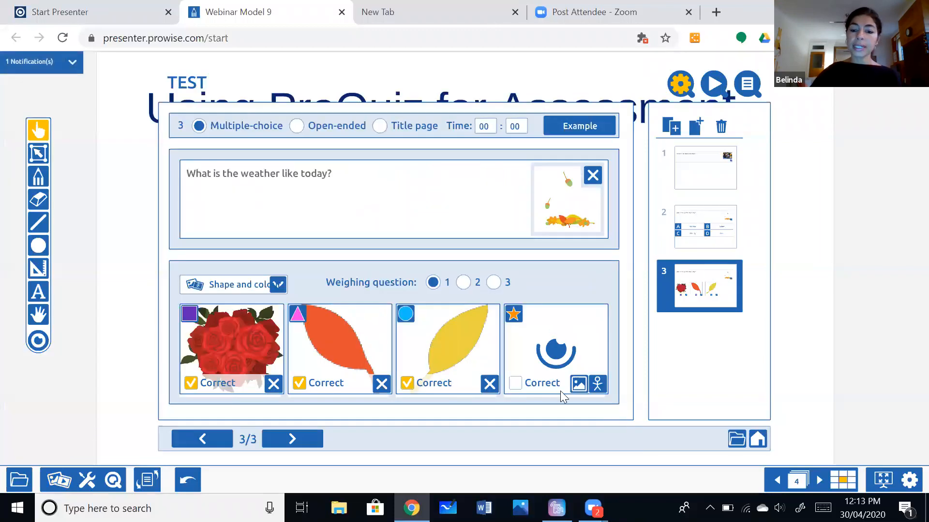
{"action": "left_click", "coordinate": [517, 385]}
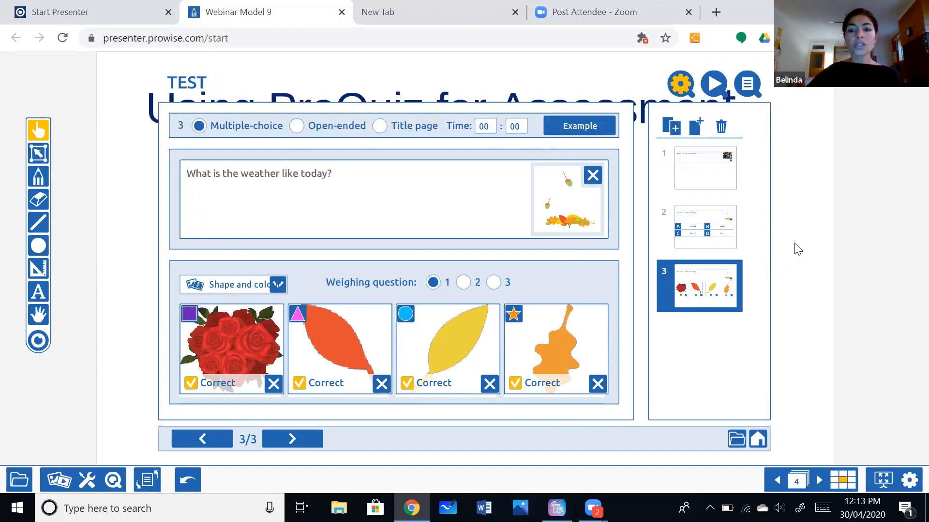
Step: Look through all three quiz questions and examine the answer type options available for the third question
{"action": "left_click", "coordinate": [716, 166]}
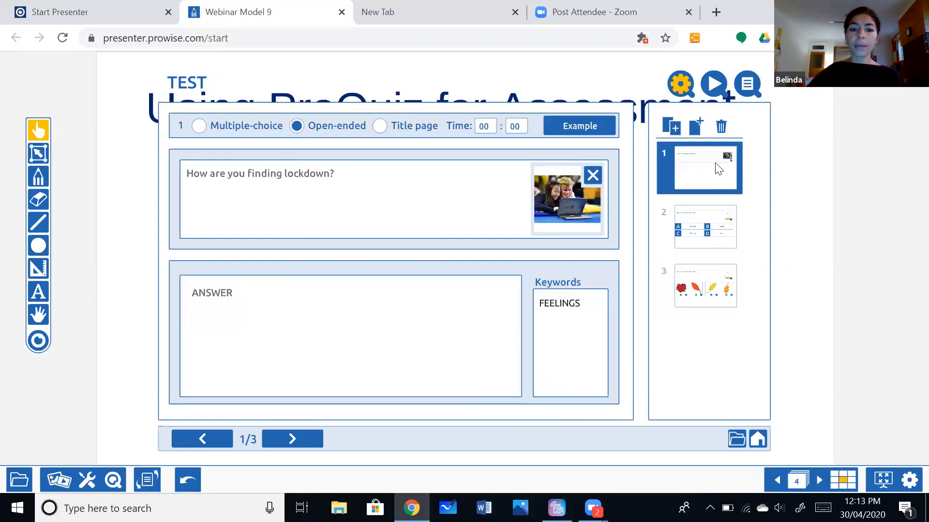
{"action": "left_click", "coordinate": [704, 218]}
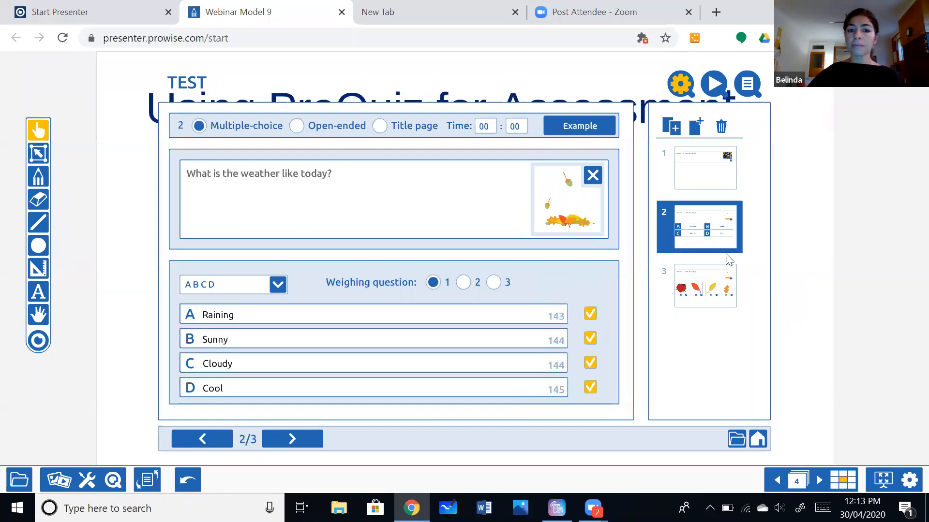
{"action": "left_click", "coordinate": [713, 286]}
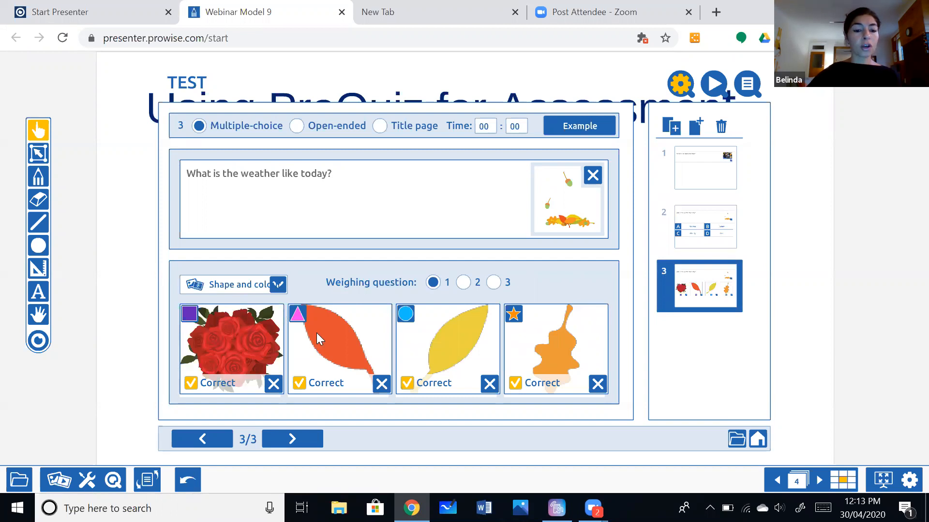
{"action": "left_click", "coordinate": [278, 286]}
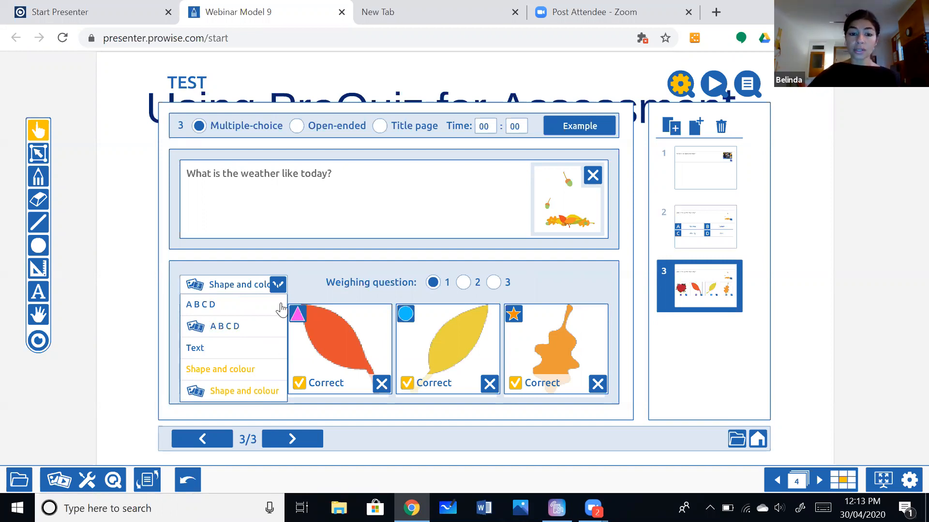
{"action": "left_click", "coordinate": [297, 273]}
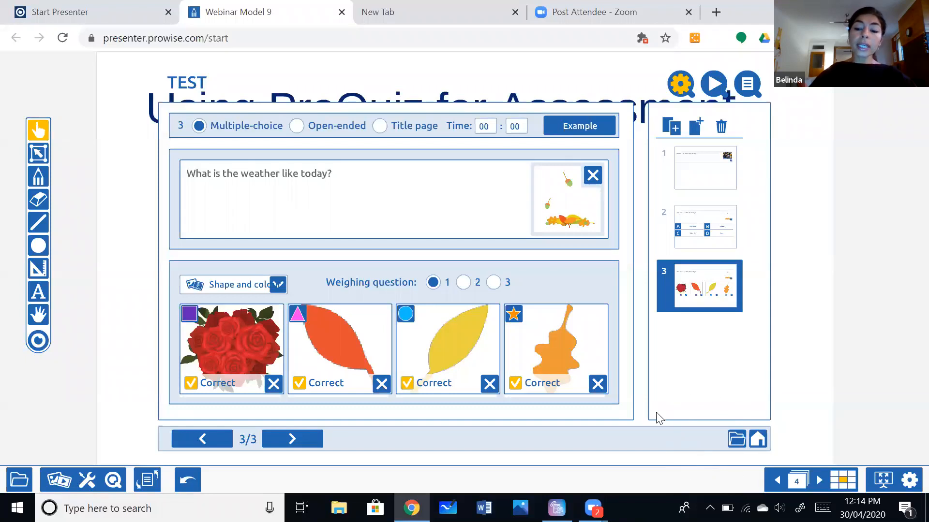
Step: Save the quiz as a new file, choosing the private 2020 folder as its location
{"action": "left_click", "coordinate": [737, 444]}
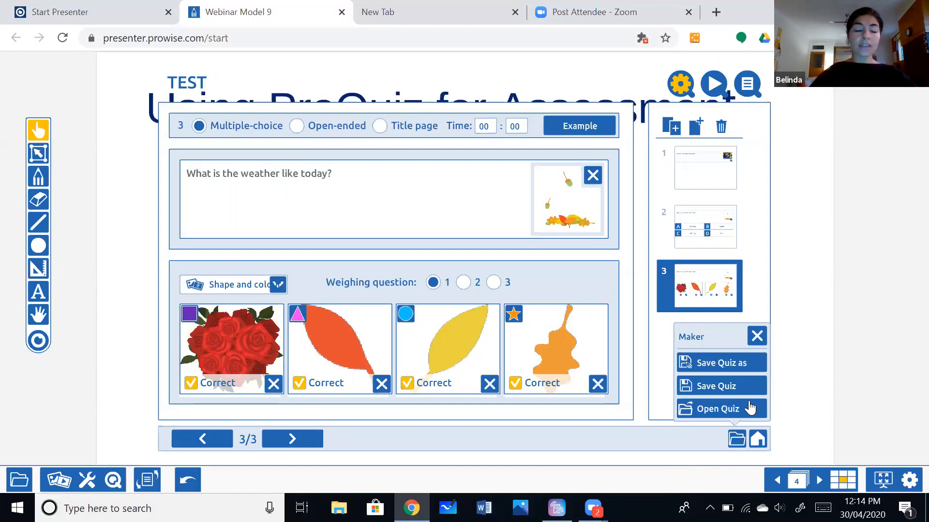
{"action": "left_click", "coordinate": [729, 367]}
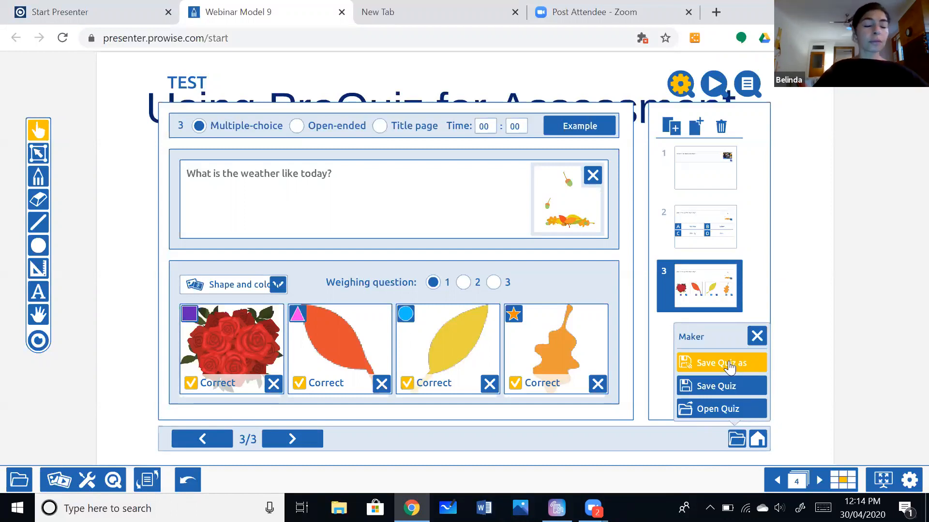
{"action": "left_click", "coordinate": [729, 367]}
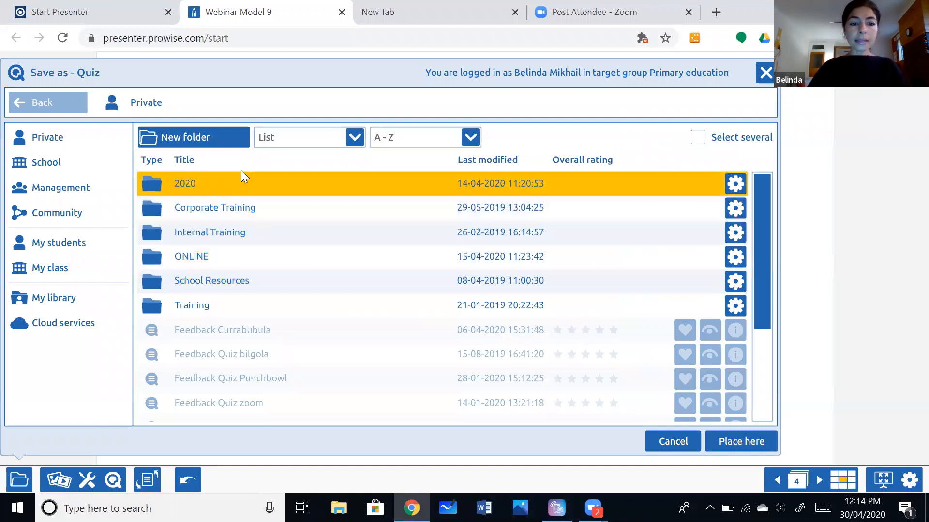
{"action": "left_click", "coordinate": [245, 182]}
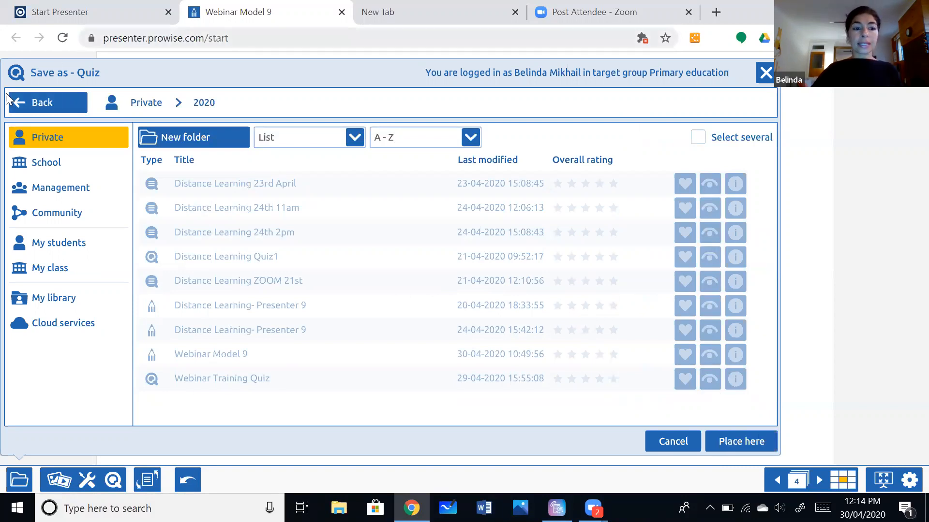
{"action": "left_click", "coordinate": [747, 443]}
Step: Title the quiz file "TEST 30th April", save it and open it in the quiz player
{"action": "left_click", "coordinate": [72, 125]}
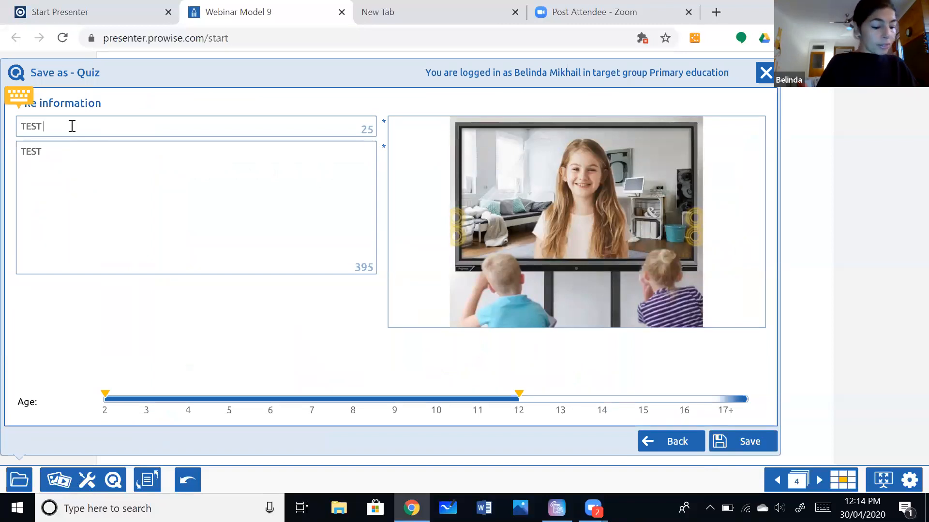
{"action": "type", "text": "30th A"}
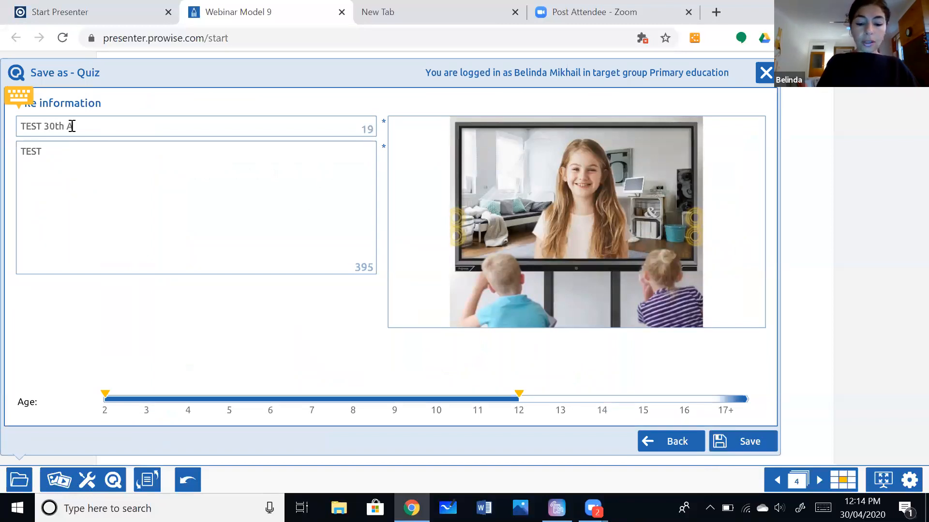
{"action": "type", "text": "pril"}
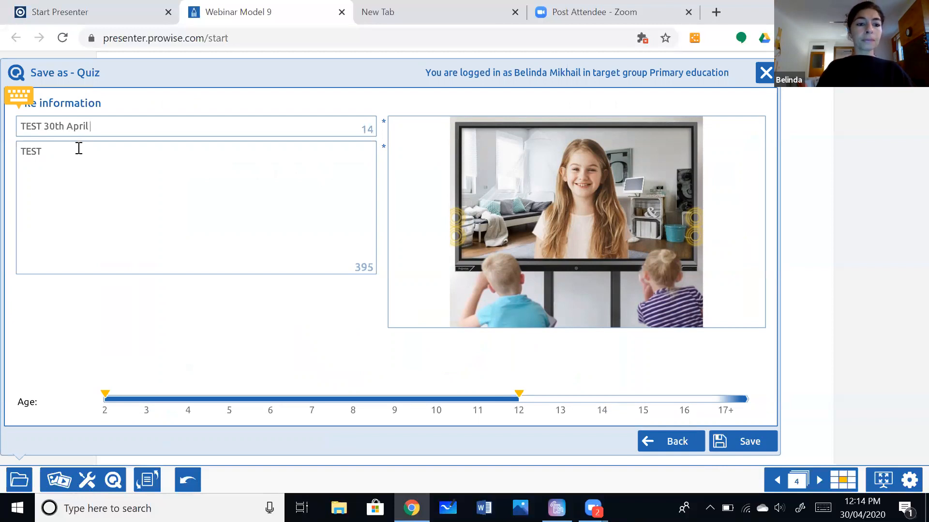
{"action": "left_click", "coordinate": [79, 148]}
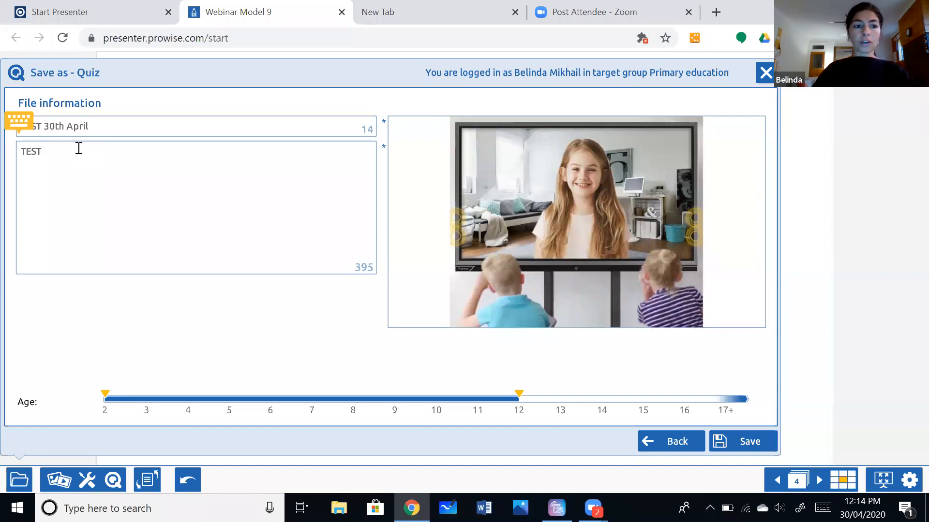
{"action": "left_click", "coordinate": [744, 443]}
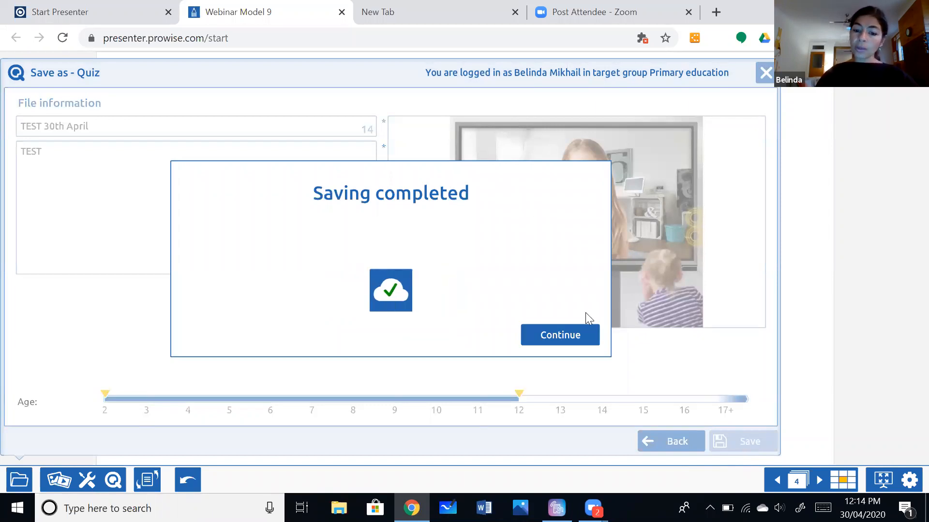
{"action": "left_click", "coordinate": [547, 331]}
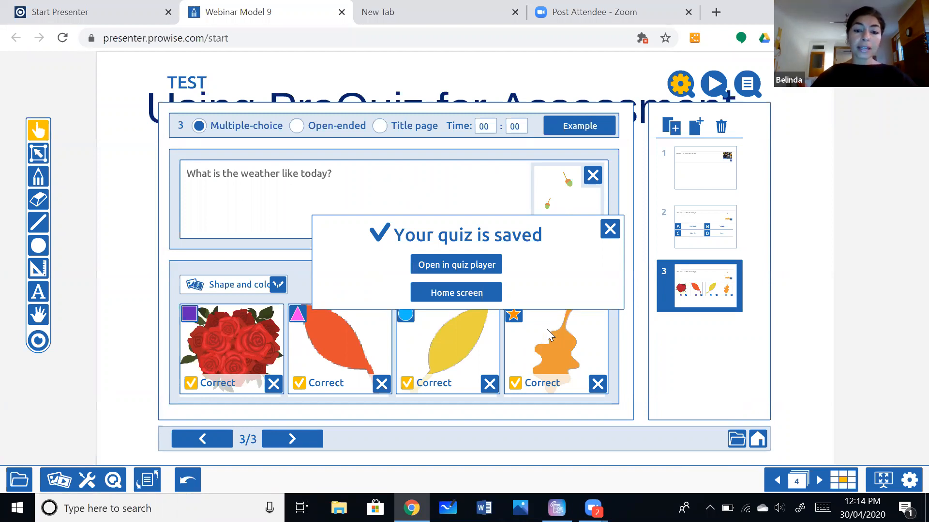
{"action": "left_click", "coordinate": [483, 264]}
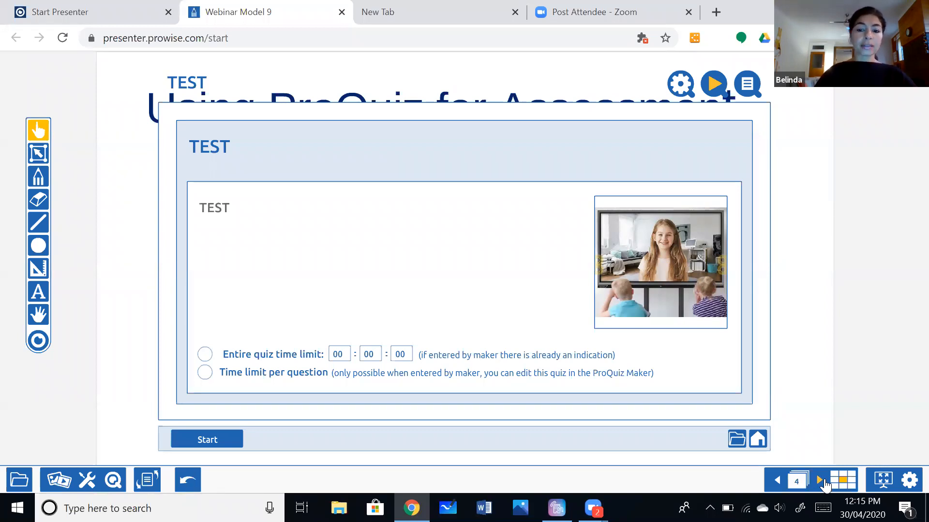
Step: Go to page 5 of the presentation and start the Webinar Training Quiz in the ProQuiz Maker
{"action": "left_click", "coordinate": [821, 481]}
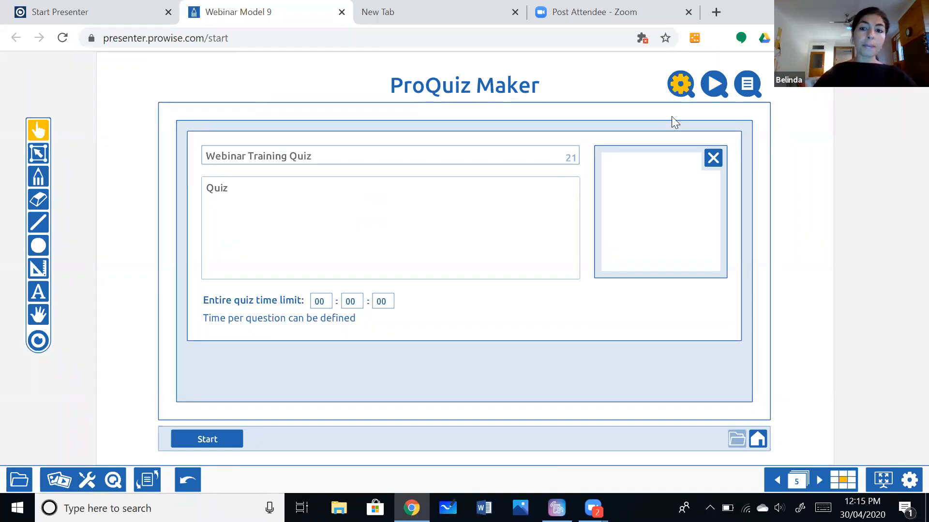
{"action": "left_click", "coordinate": [681, 85]}
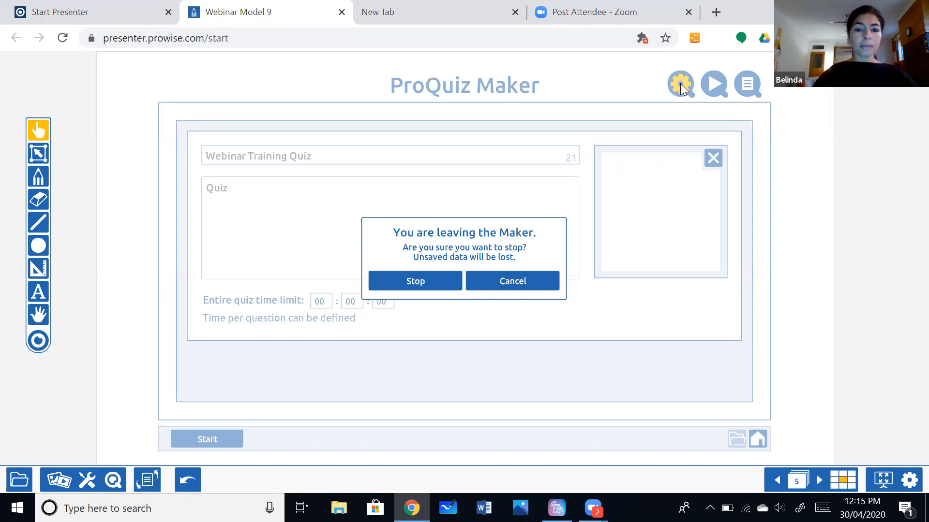
{"action": "left_click", "coordinate": [435, 285]}
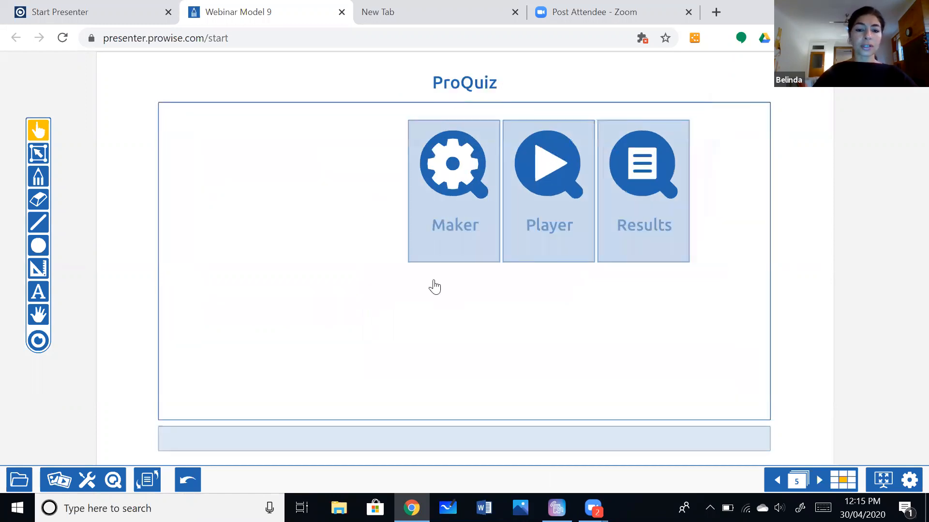
{"action": "left_click", "coordinate": [340, 228]}
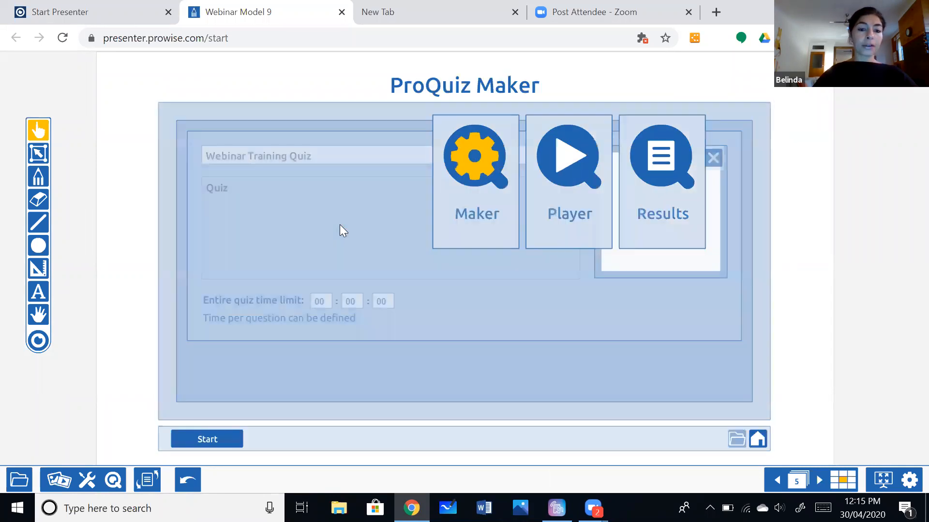
{"action": "left_click", "coordinate": [218, 440]}
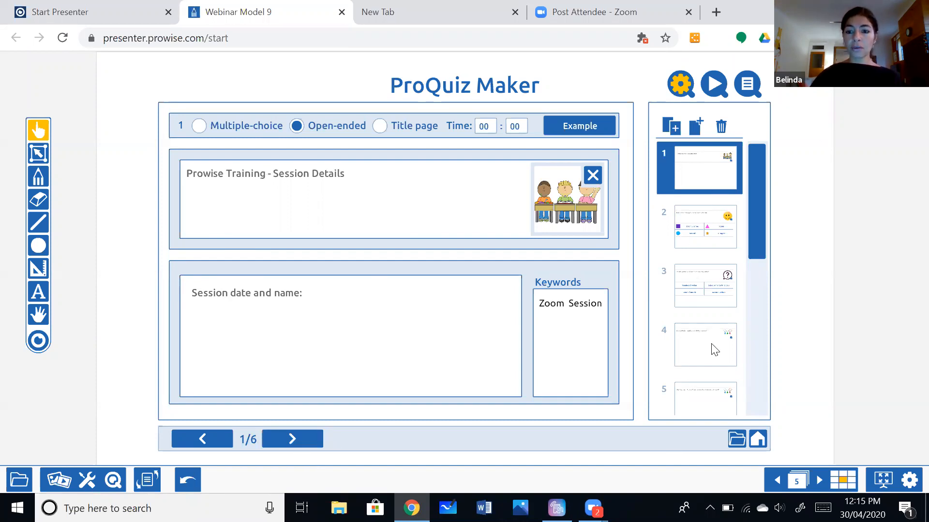
Step: Look through all six questions of the Webinar Training Quiz, from the session details to the feedback question
{"action": "left_click", "coordinate": [310, 441]}
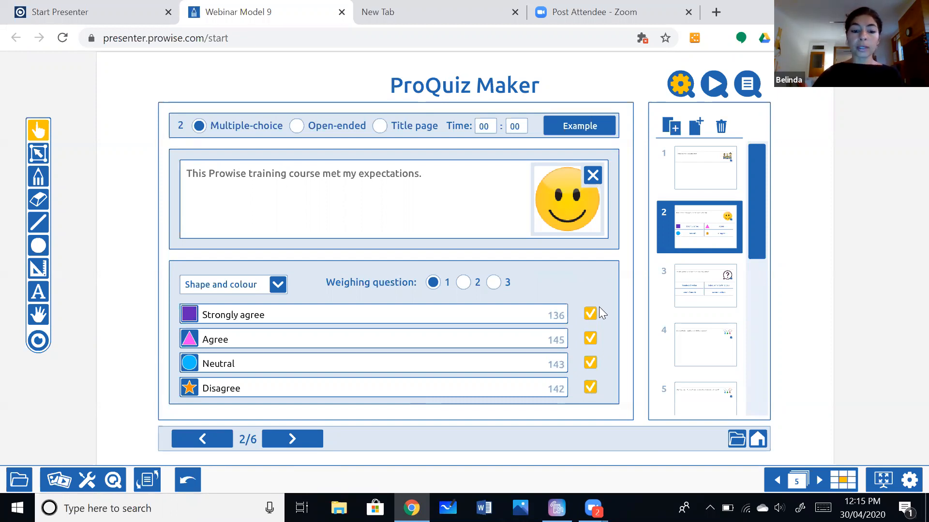
{"action": "left_click", "coordinate": [312, 441]}
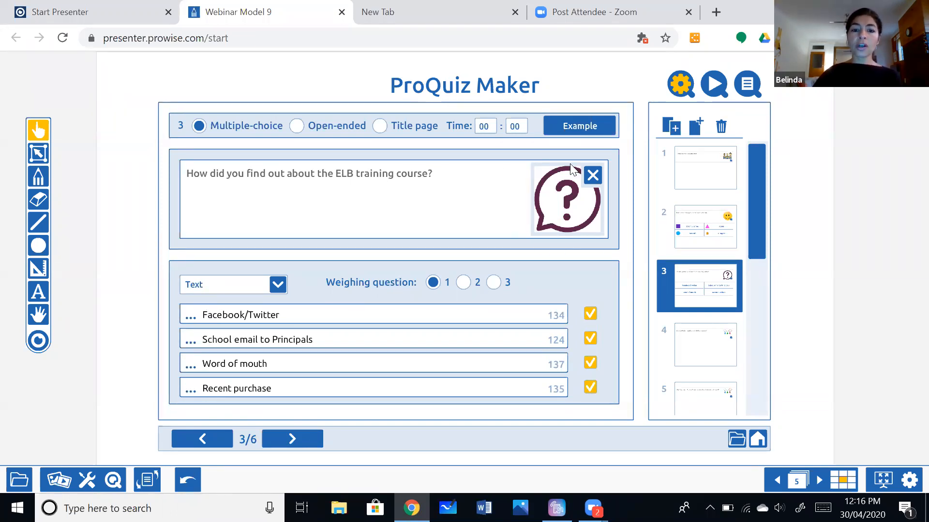
{"action": "left_click", "coordinate": [295, 438]}
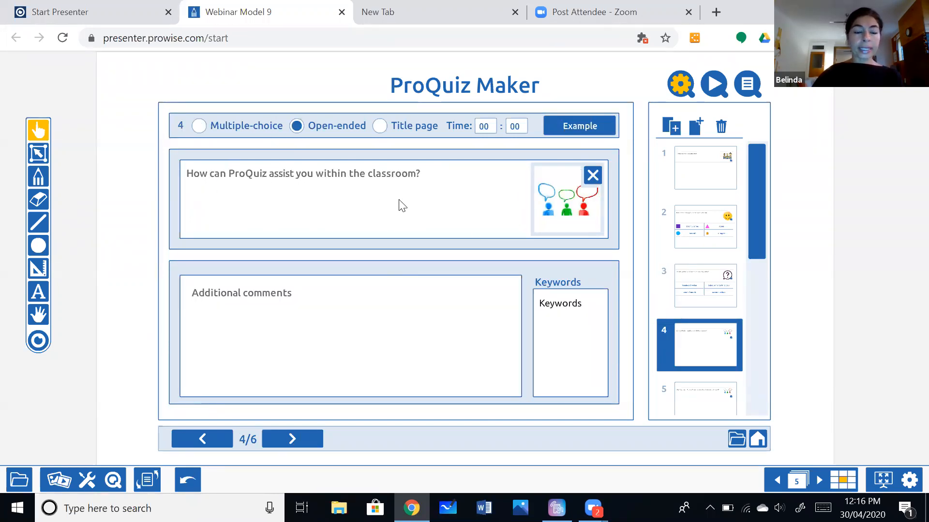
{"action": "left_click", "coordinate": [303, 442]}
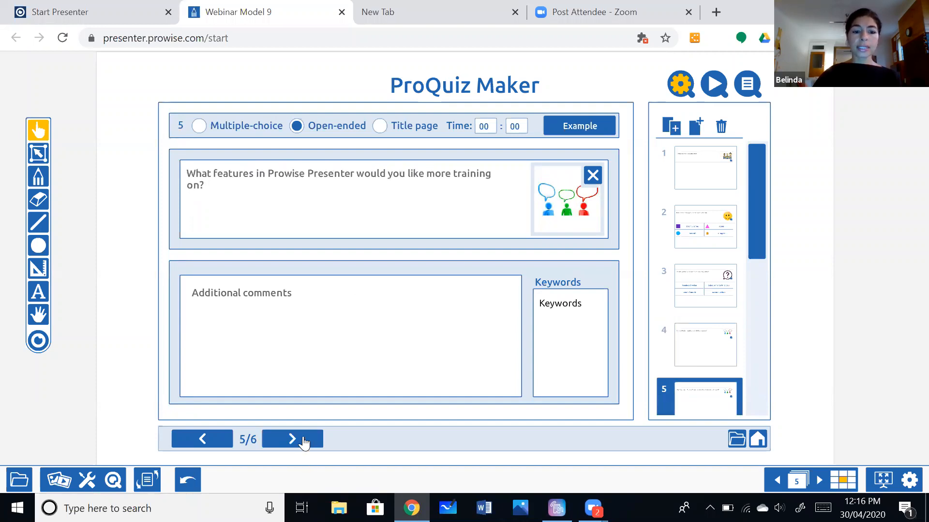
{"action": "left_click", "coordinate": [303, 442]}
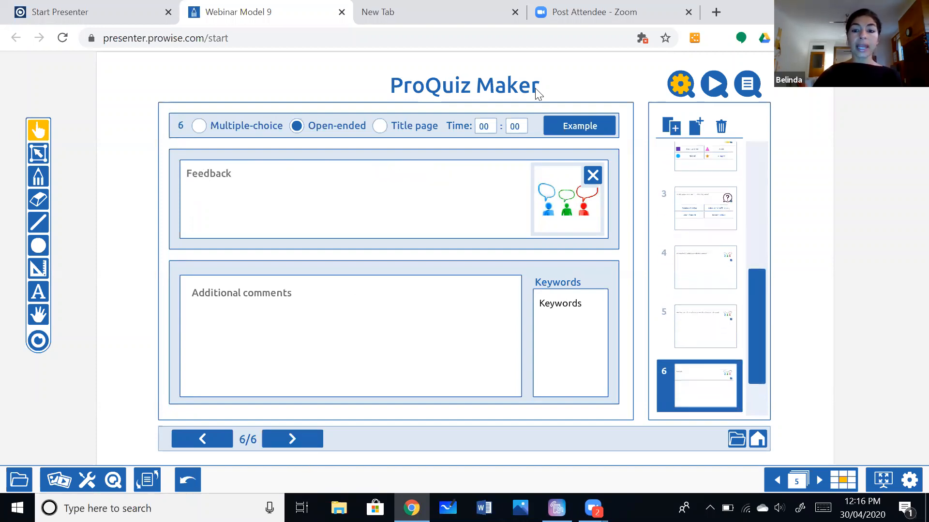
{"action": "left_click_drag", "start_coordinate": [760, 390], "coordinate": [754, 218]}
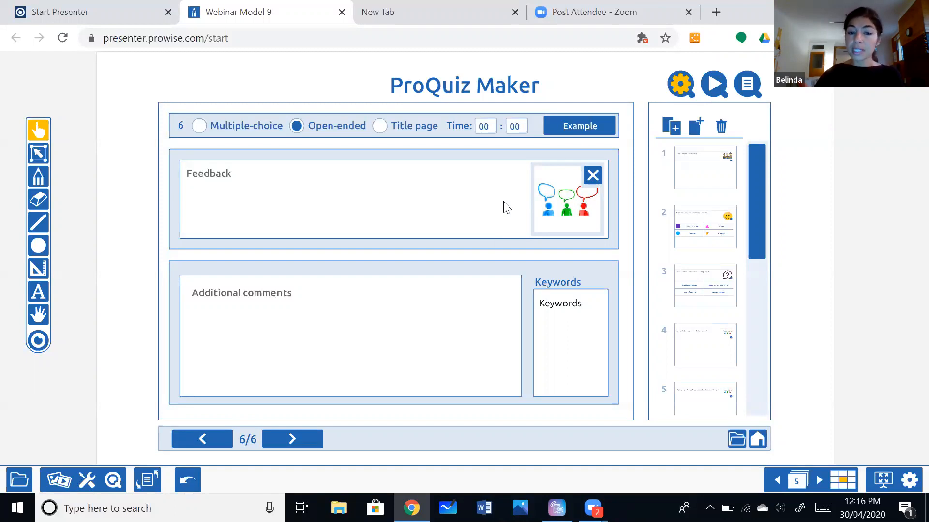
Step: Leave the ProQuiz Maker for the Player and start the Webinar Training Quiz up to the mode selection
{"action": "left_click", "coordinate": [715, 84]}
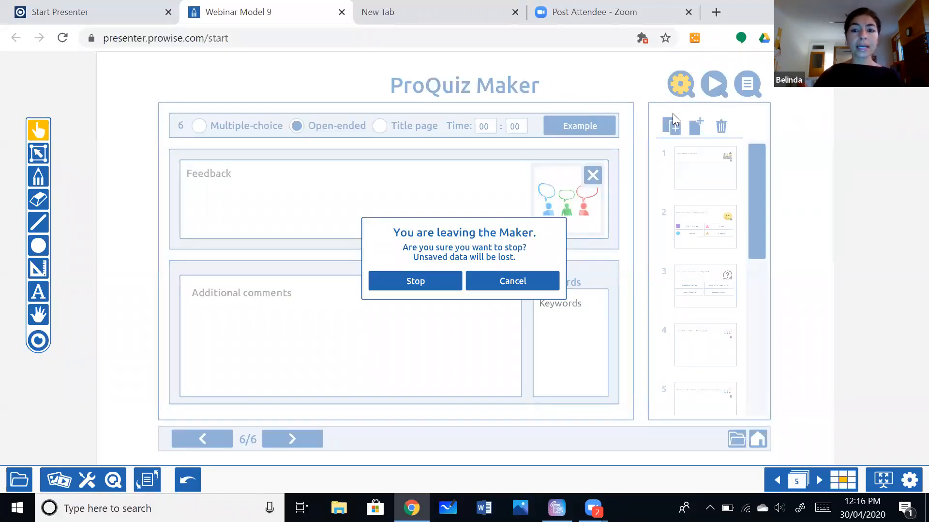
{"action": "left_click", "coordinate": [416, 281]}
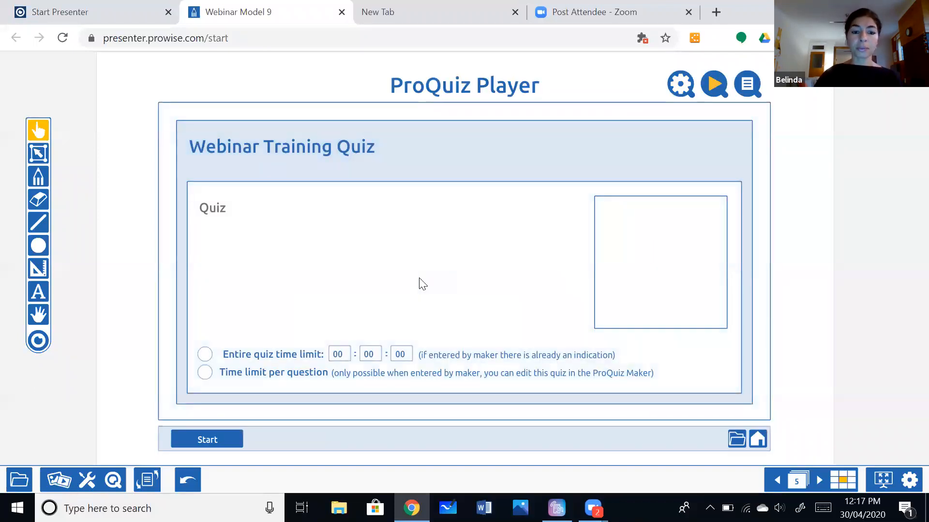
{"action": "left_click", "coordinate": [208, 441]}
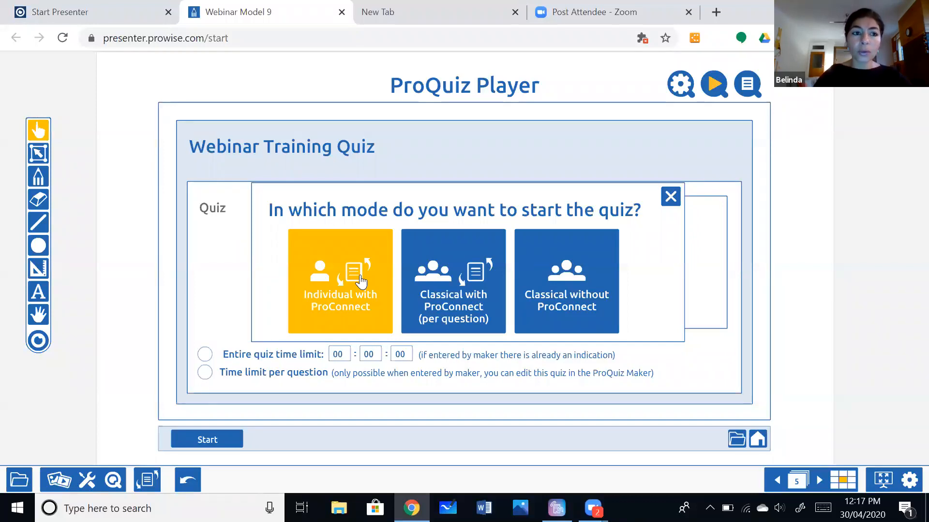
Step: Look at the ProConnect join page from the Prowise website, close it and return to the Webinar Model 9 presentation
{"action": "left_click", "coordinate": [113, 17]}
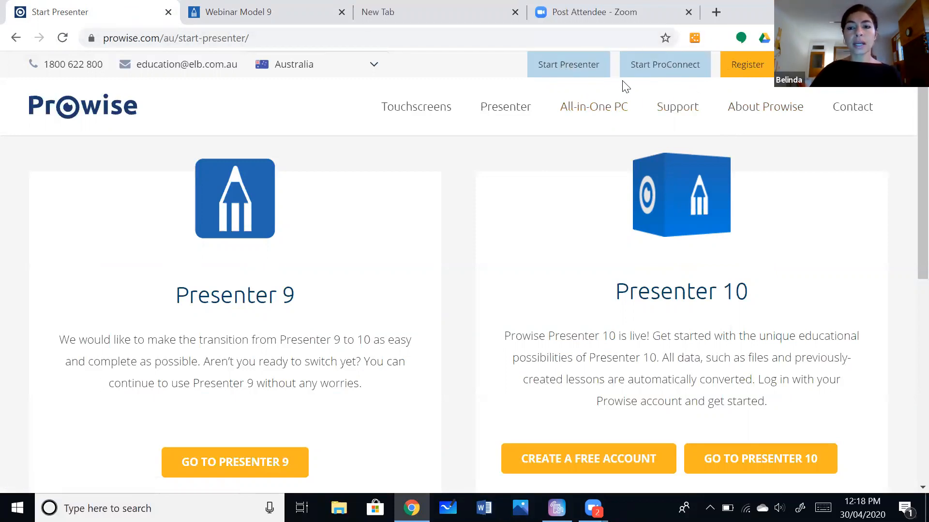
{"action": "left_click", "coordinate": [665, 64]}
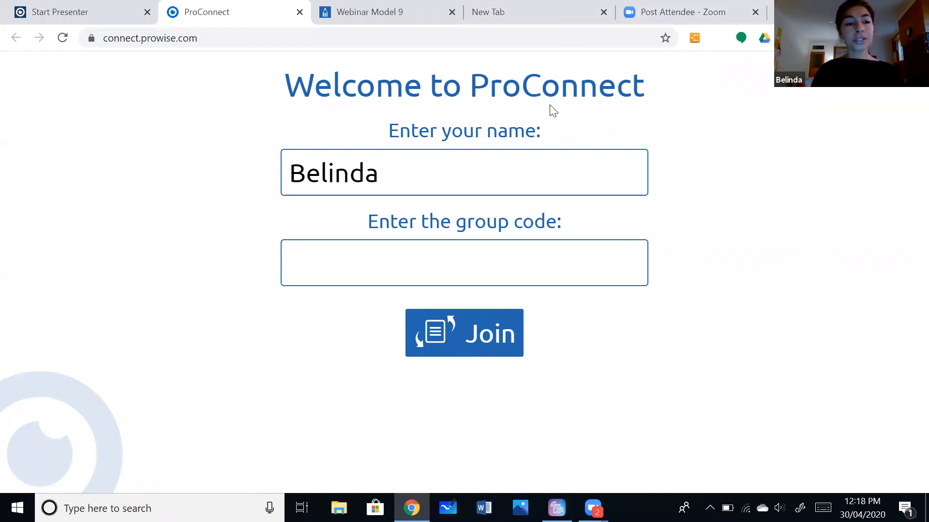
{"action": "left_click", "coordinate": [422, 166]}
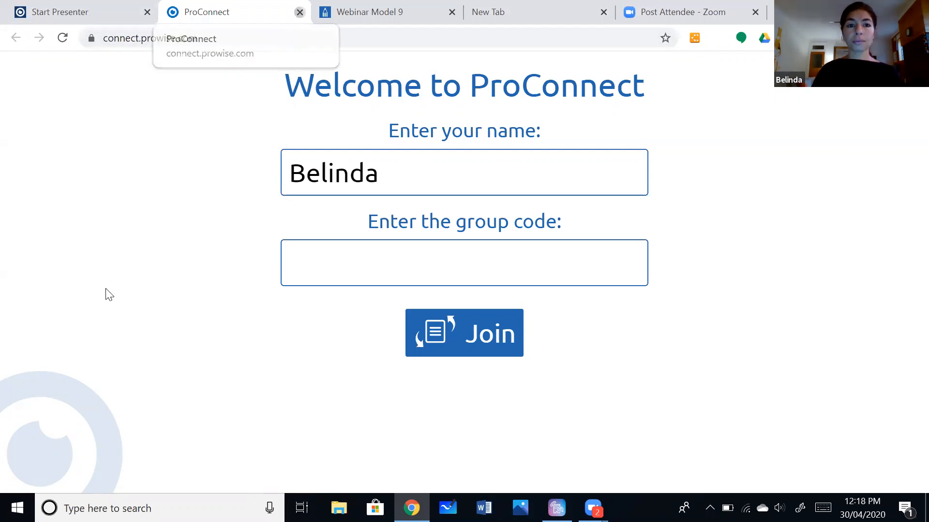
{"action": "key", "text": "ctrl+w"}
{"action": "key", "text": "ctrl+Tab"}
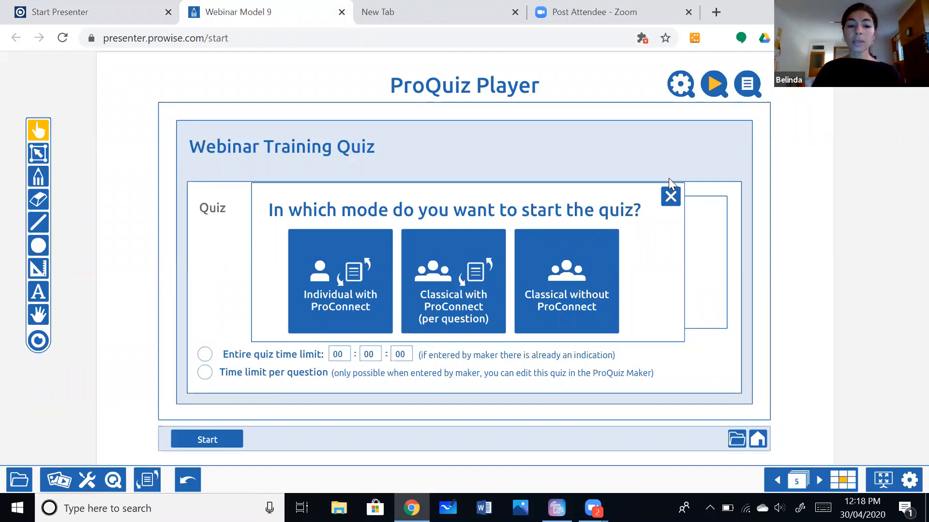
Step: Run the quiz in Individual with ProConnect mode, dismiss the group code and send the quiz to the connected participants
{"action": "left_click", "coordinate": [333, 303]}
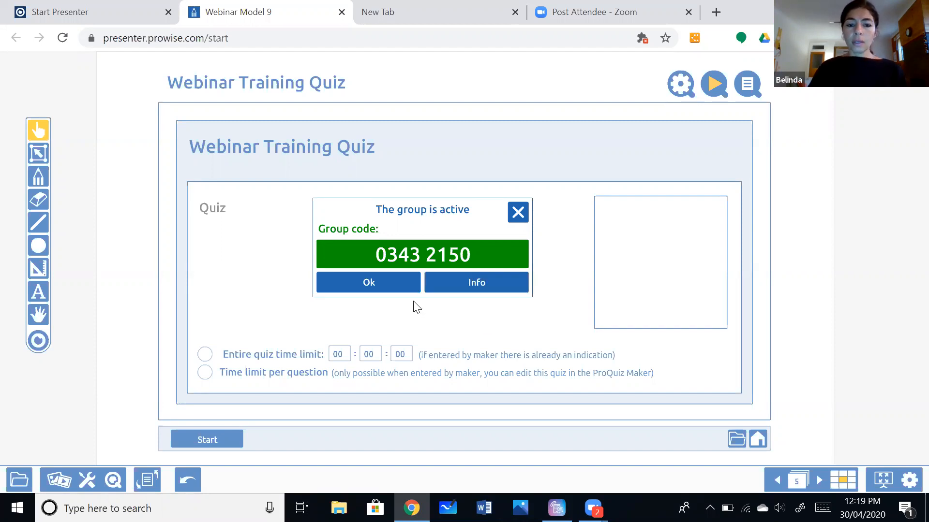
{"action": "left_click", "coordinate": [518, 215]}
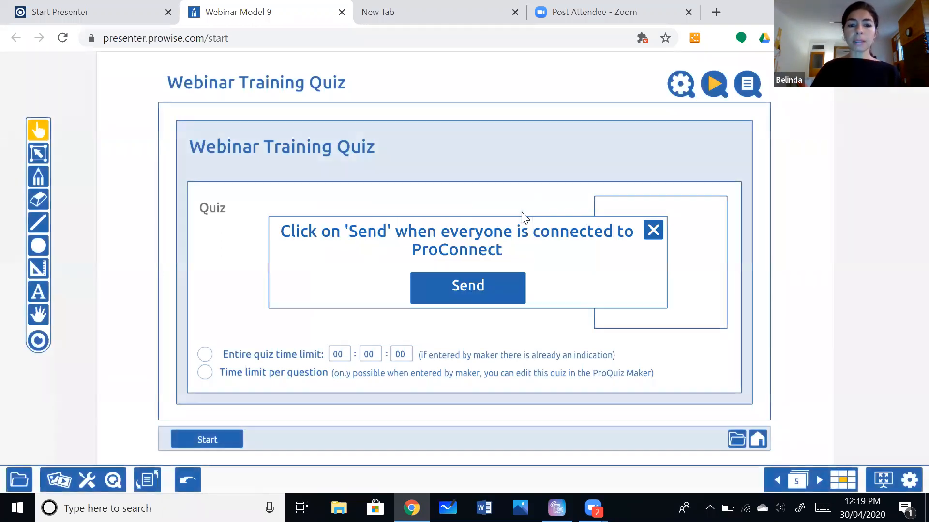
{"action": "left_click", "coordinate": [479, 290]}
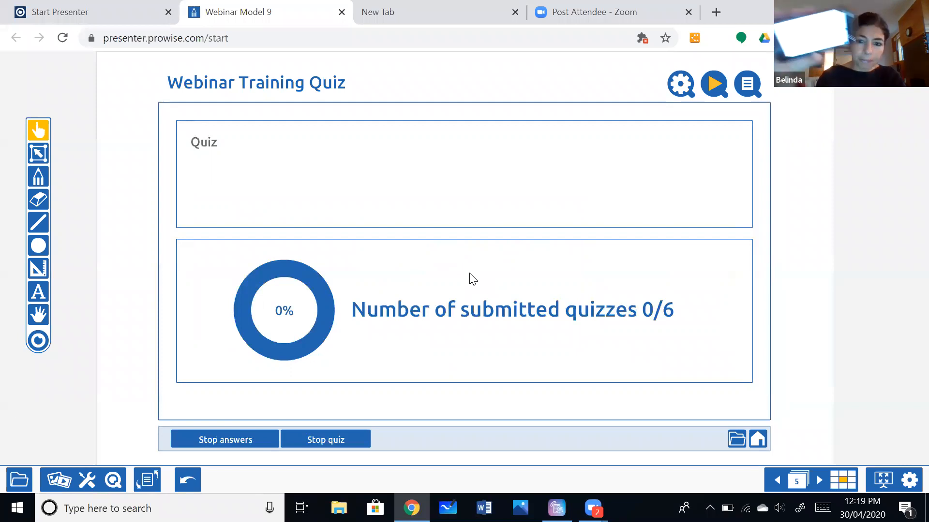
Step: Check the ProConnect participants and group code, and open the results once the quiz is completed
{"action": "left_click", "coordinate": [150, 480]}
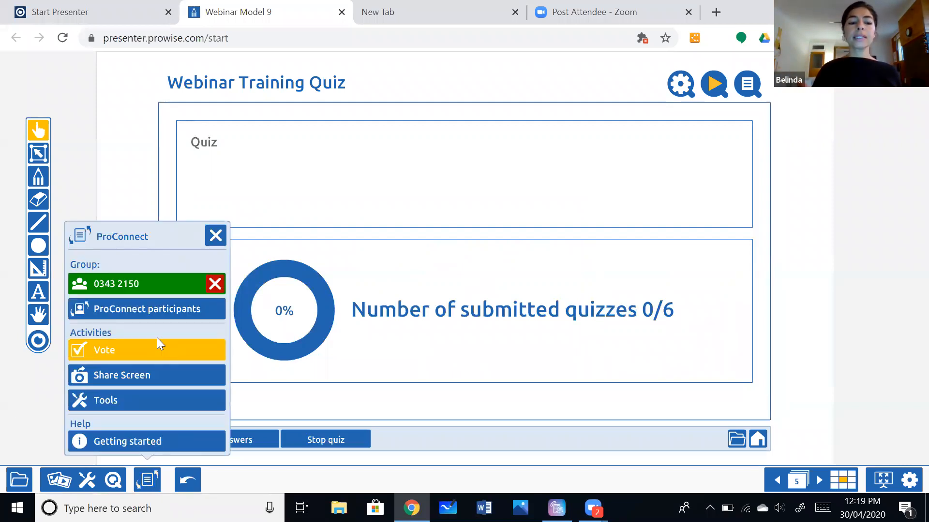
{"action": "left_click", "coordinate": [160, 310]}
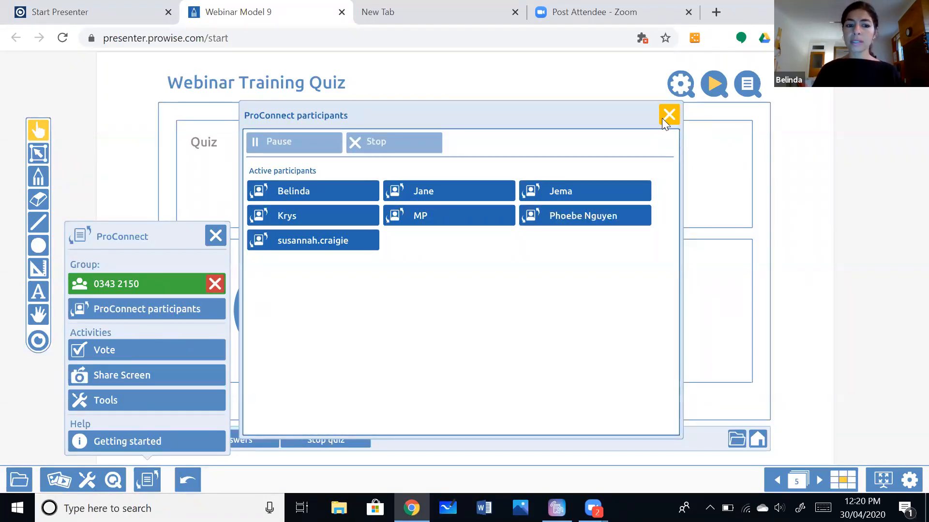
{"action": "left_click", "coordinate": [143, 287]}
{"action": "left_click", "coordinate": [144, 289]}
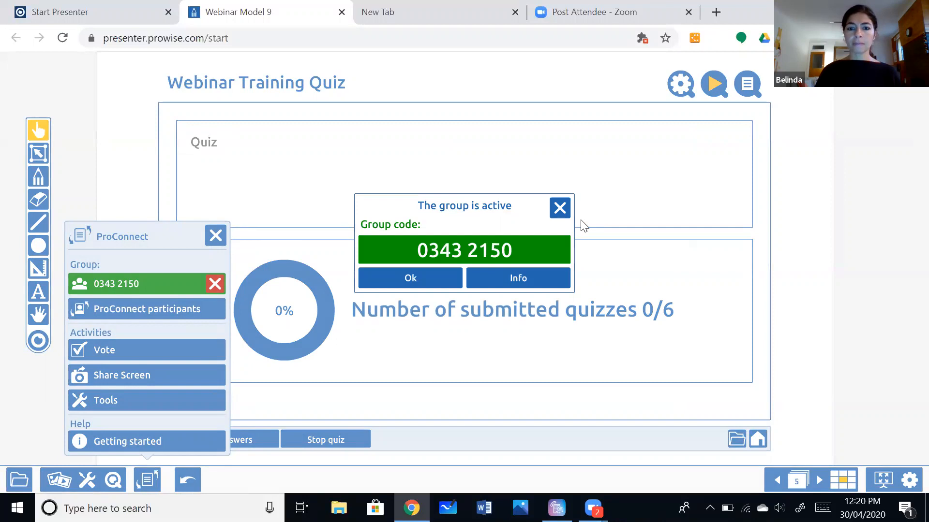
{"action": "left_click", "coordinate": [559, 209]}
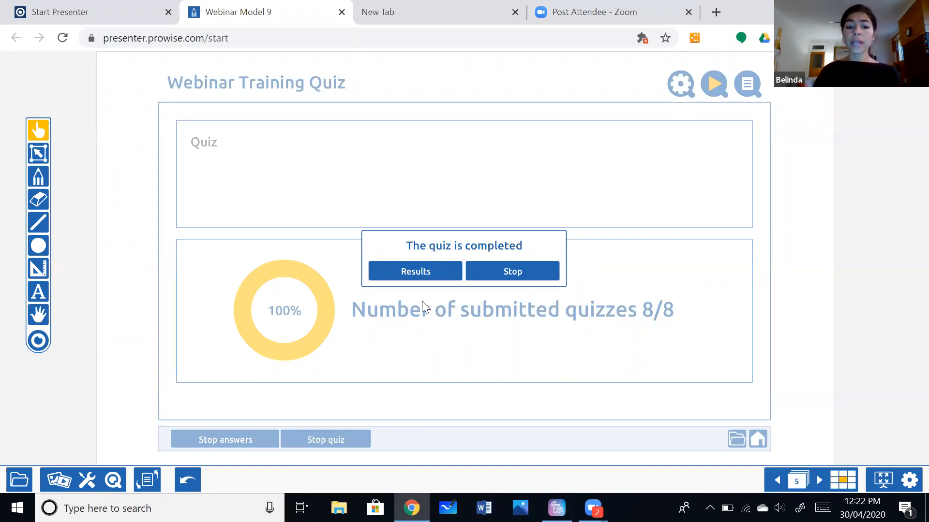
{"action": "left_click", "coordinate": [416, 276]}
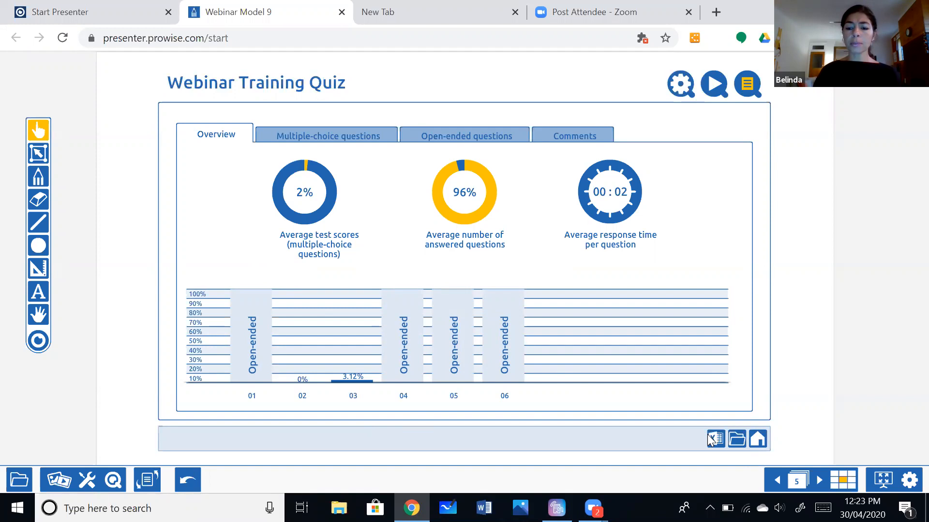
Step: Try to save the quiz results as a new file in the private 2020 folder
{"action": "left_click", "coordinate": [737, 441]}
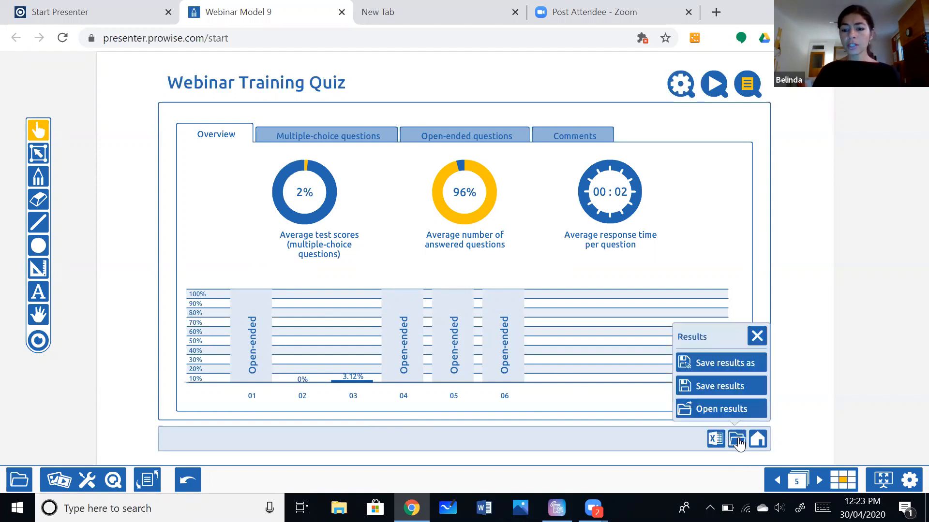
{"action": "left_click", "coordinate": [730, 366]}
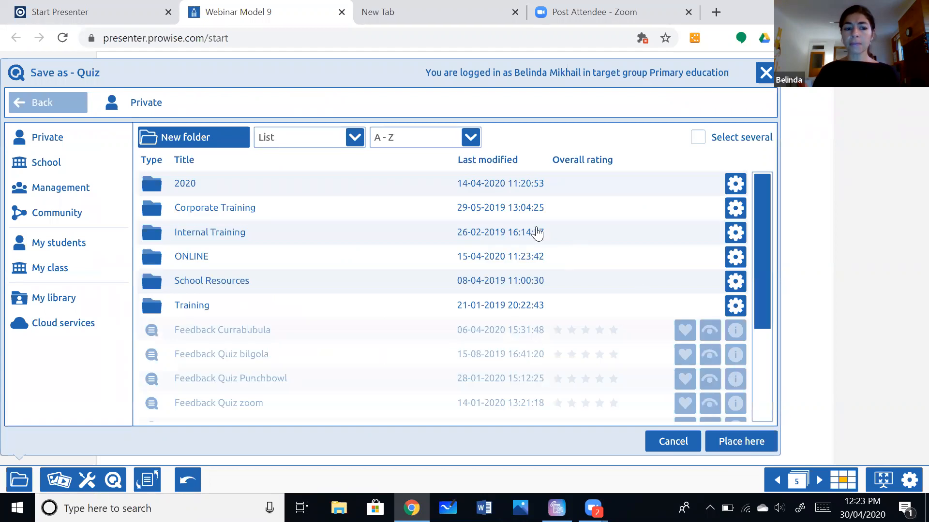
{"action": "left_click", "coordinate": [255, 183]}
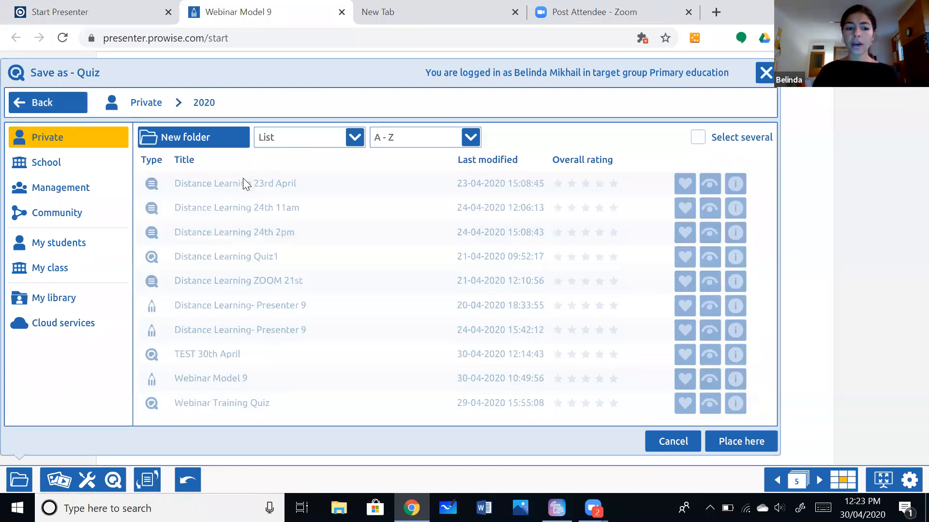
{"action": "left_click", "coordinate": [758, 446]}
{"action": "left_click", "coordinate": [739, 441]}
{"action": "left_click", "coordinate": [737, 442]}
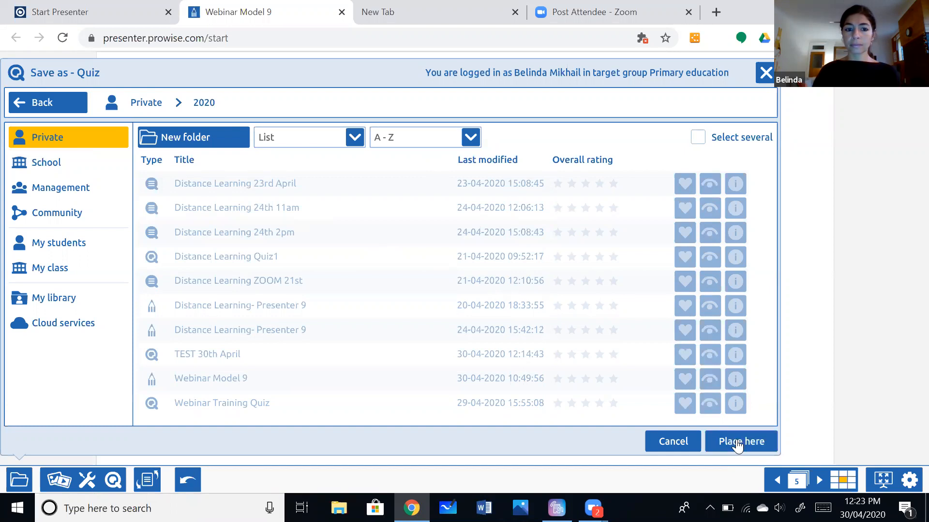
Step: Reselect the private 2020 folder, try again to place the results there, and close the save dialog
{"action": "left_click", "coordinate": [82, 143]}
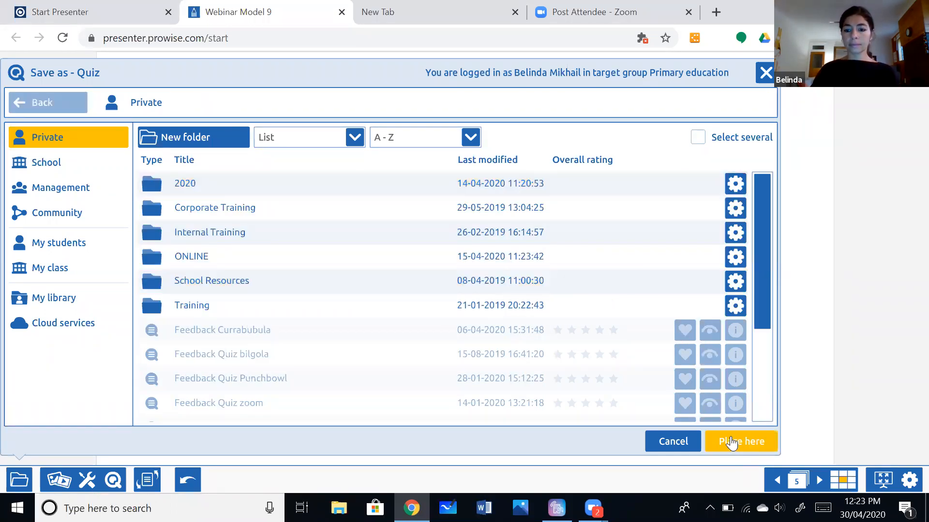
{"action": "scroll", "coordinate": [767, 352], "scroll_direction": "down", "scroll_amount": 3}
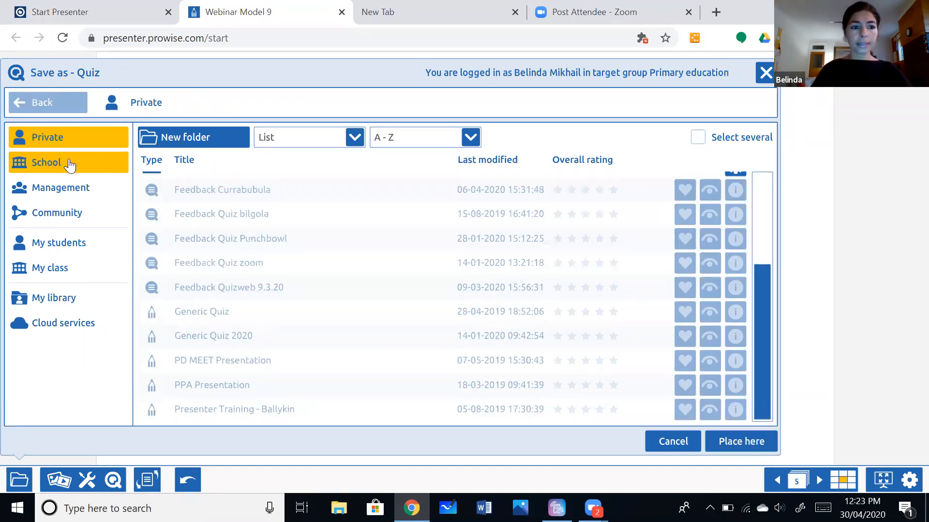
{"action": "scroll", "coordinate": [371, 214], "scroll_direction": "up", "scroll_amount": 3}
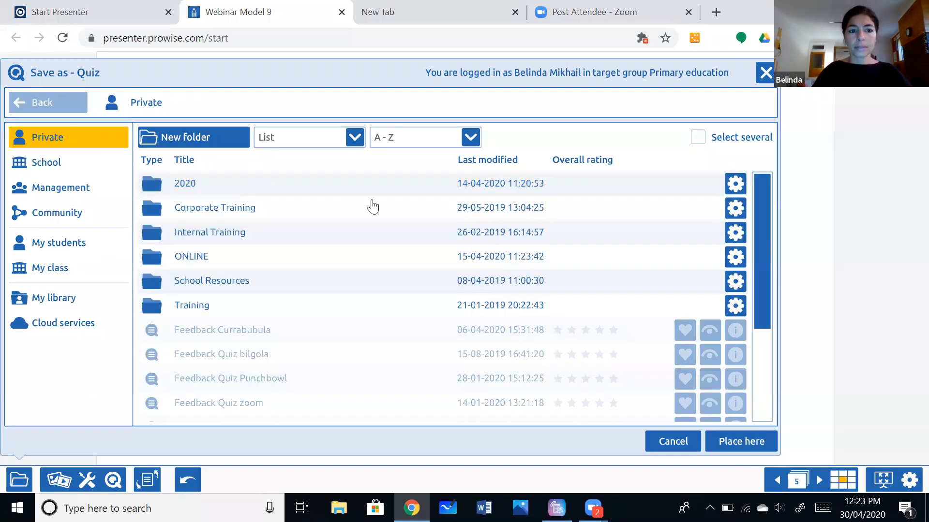
{"action": "left_click", "coordinate": [264, 184]}
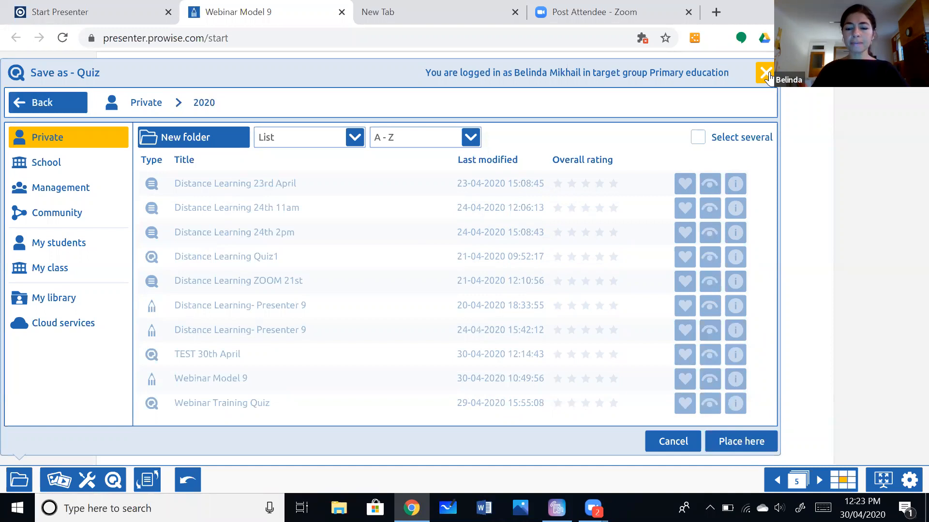
{"action": "left_click", "coordinate": [44, 136]}
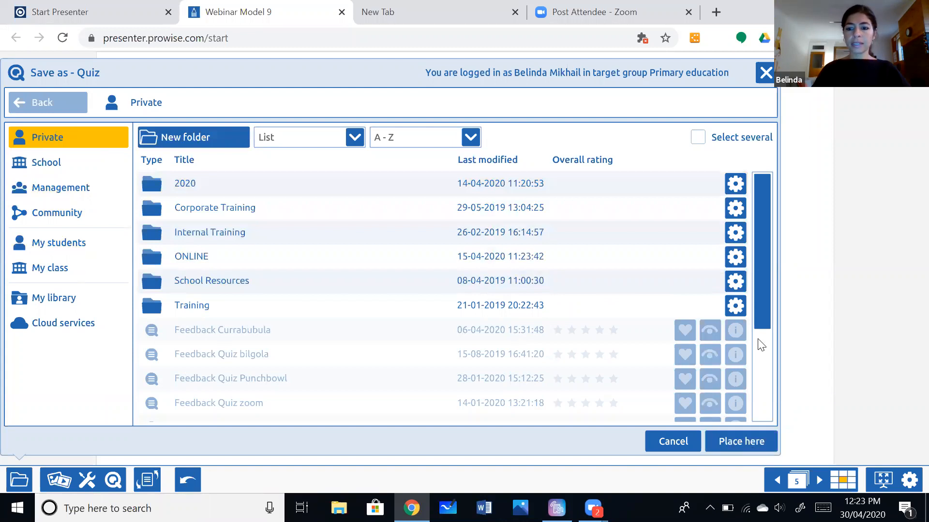
{"action": "left_click", "coordinate": [194, 183]}
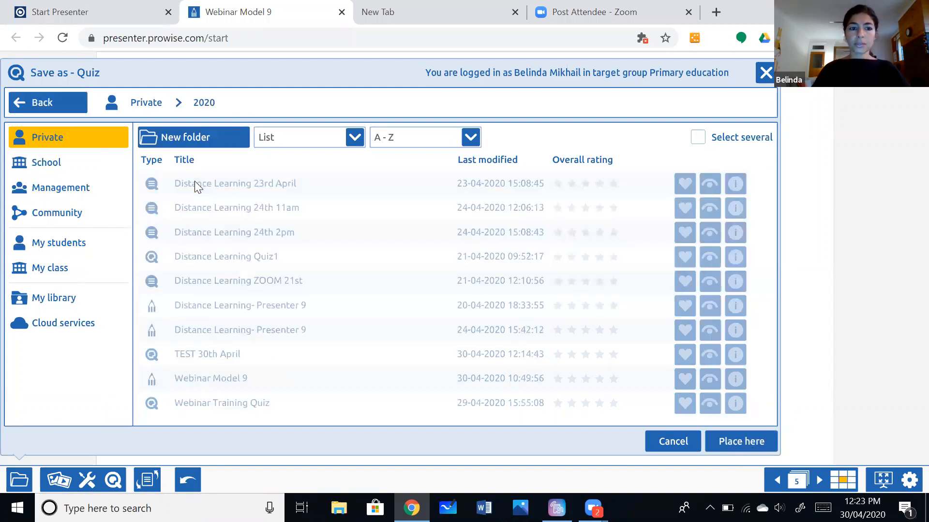
{"action": "left_click", "coordinate": [720, 442]}
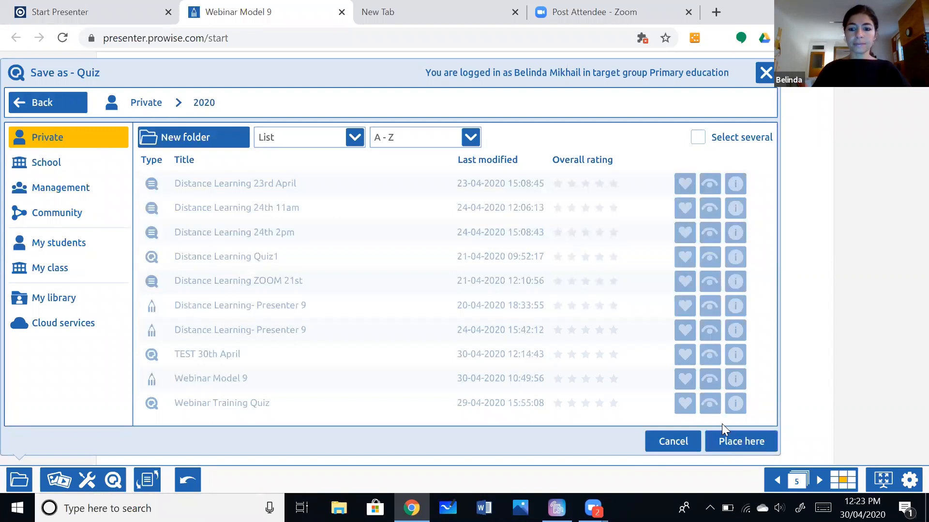
{"action": "left_click", "coordinate": [766, 74]}
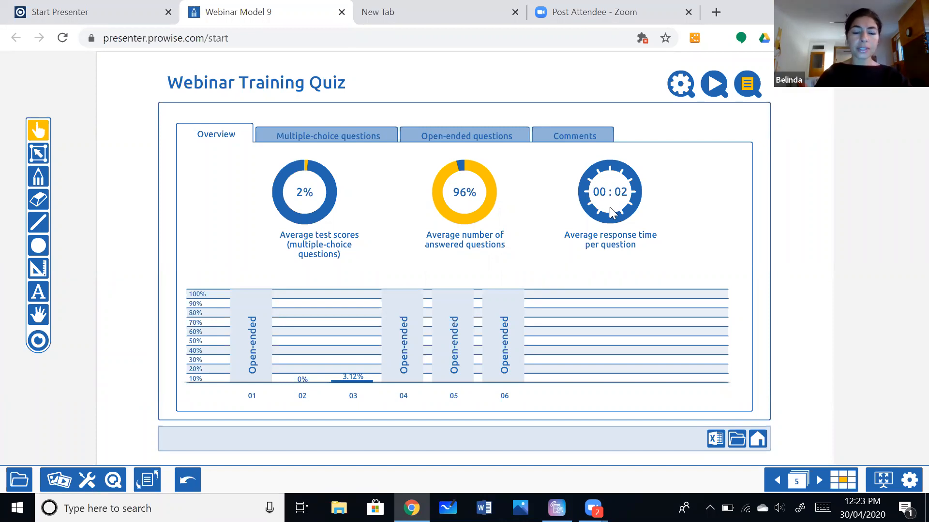
Step: Review the participants' multiple-choice scores, expanding question 2 to see the chosen answers
{"action": "left_click", "coordinate": [346, 137]}
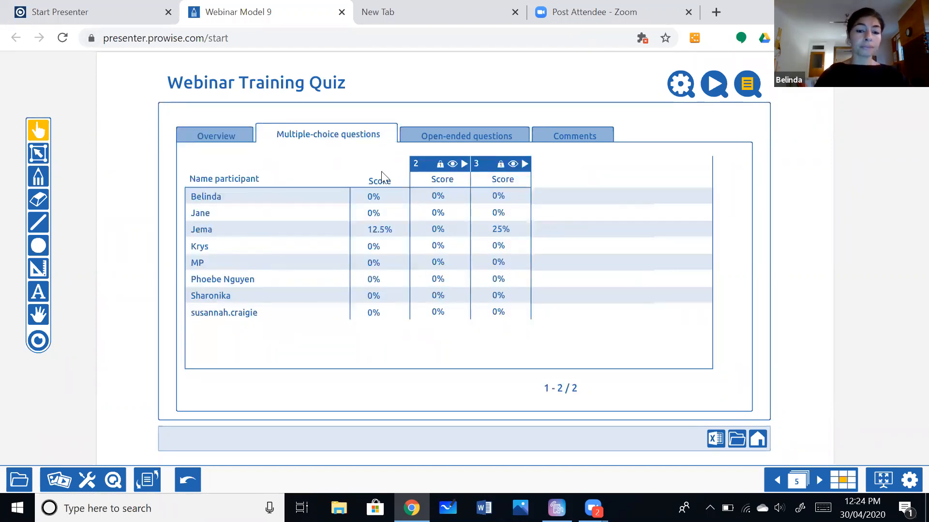
{"action": "left_click", "coordinate": [463, 164]}
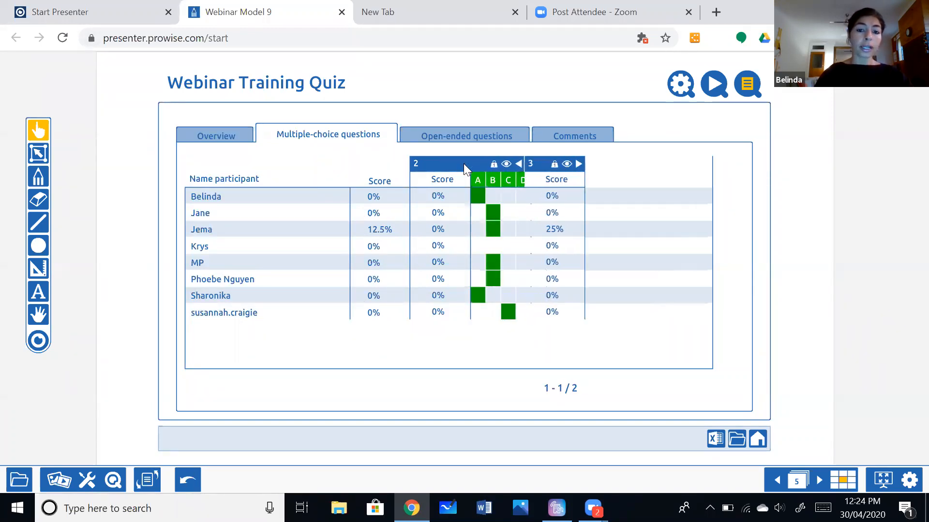
{"action": "left_click", "coordinate": [525, 164]}
Step: Read the participants' open-ended answers to questions 1, 4, 5 and 6, and return to question 1
{"action": "left_click", "coordinate": [444, 139]}
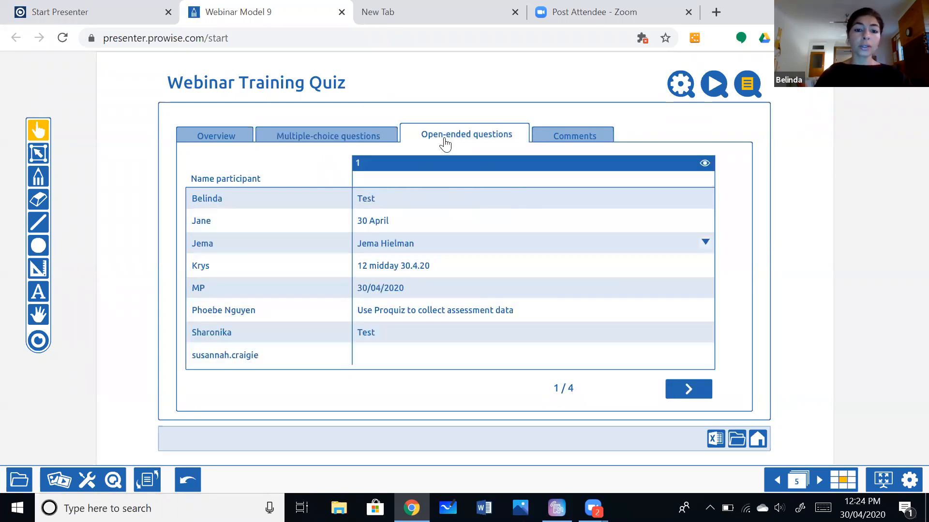
{"action": "left_click", "coordinate": [698, 390]}
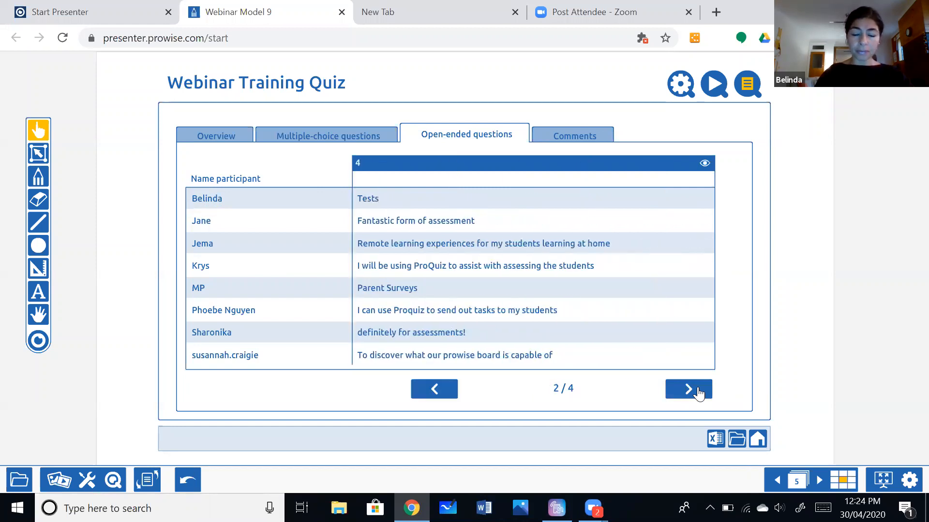
{"action": "left_click", "coordinate": [697, 391]}
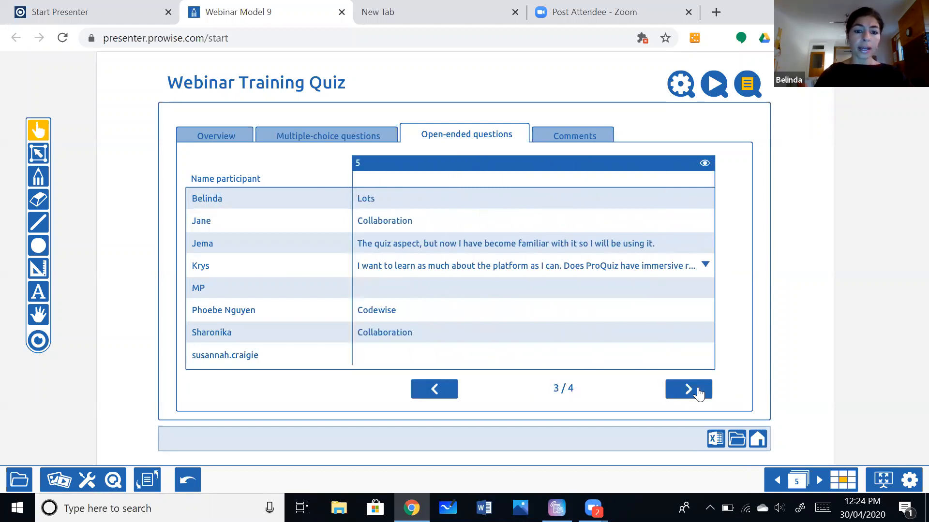
{"action": "left_click", "coordinate": [698, 390]}
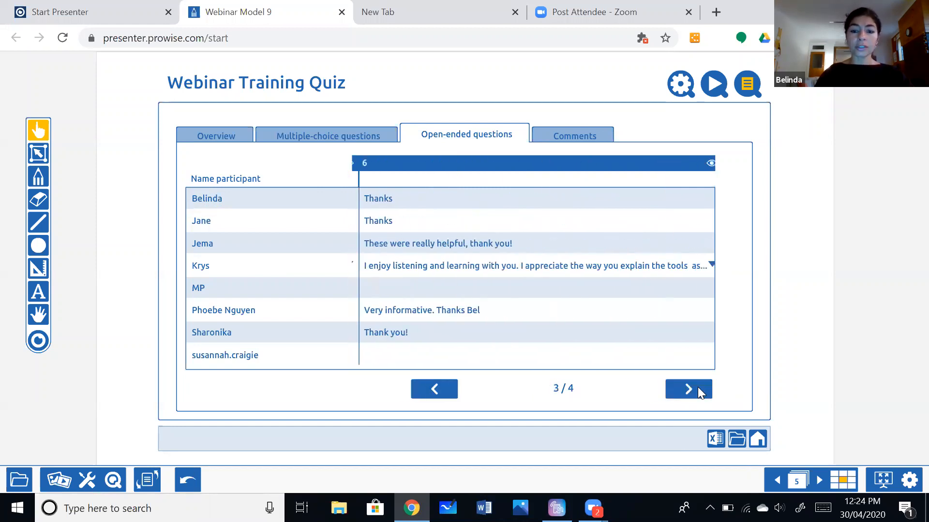
{"action": "left_click", "coordinate": [435, 389]}
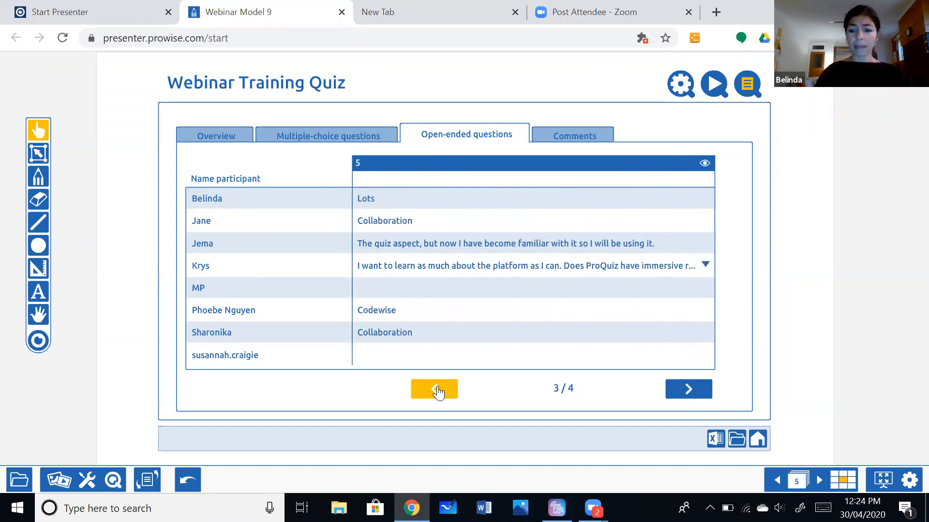
{"action": "left_click", "coordinate": [436, 391]}
{"action": "left_click", "coordinate": [437, 392]}
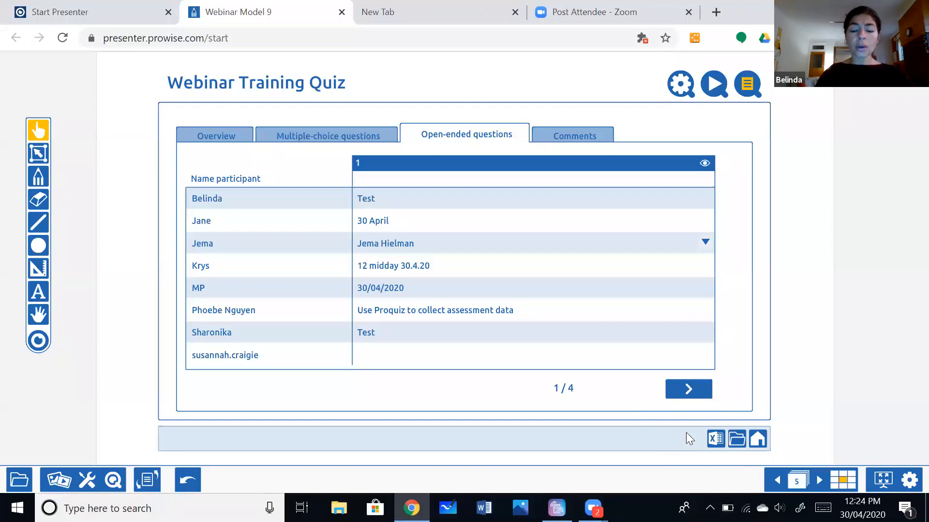
Step: Export the quiz results as an Excel worksheet to the Desktop, named 30th April WebinarTraining Quiz.xlsx
{"action": "left_click", "coordinate": [713, 440]}
{"action": "left_click", "coordinate": [417, 269]}
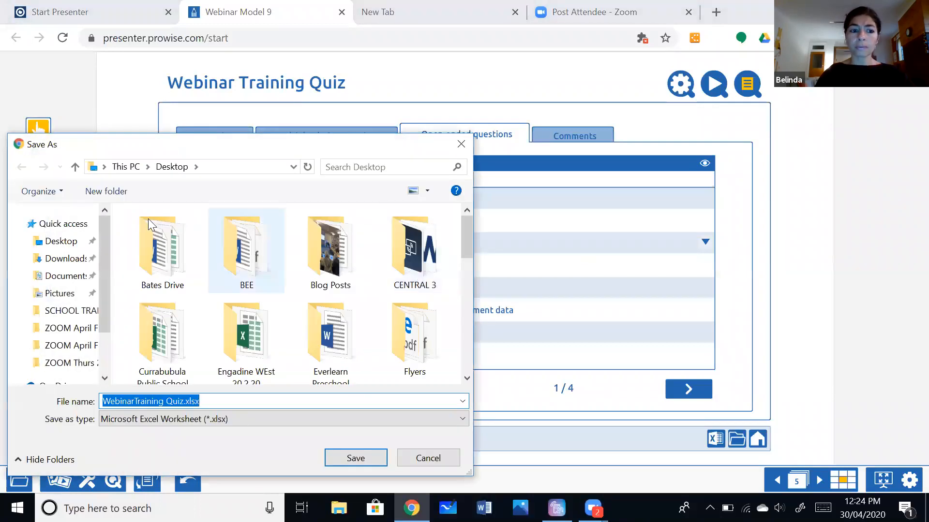
{"action": "left_click", "coordinate": [68, 243]}
{"action": "left_click", "coordinate": [230, 398]}
{"action": "left_click", "coordinate": [232, 399]}
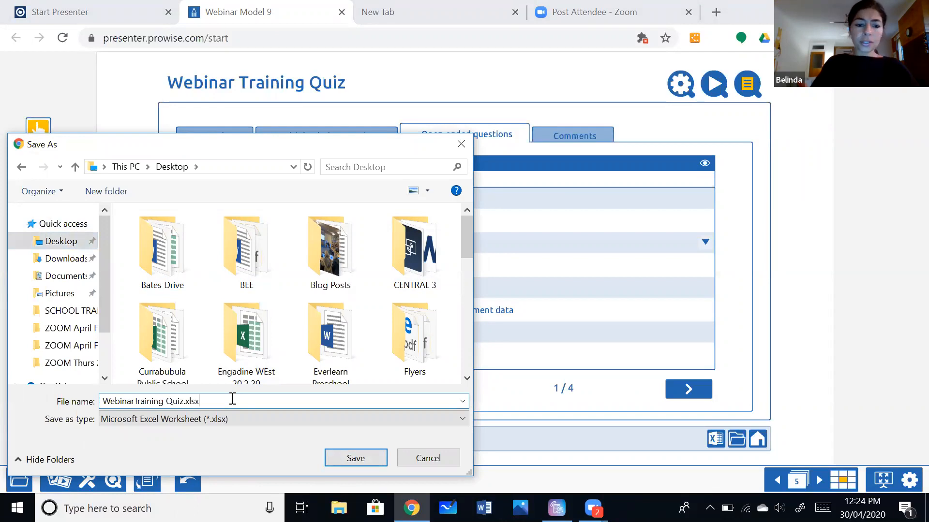
{"action": "left_click", "coordinate": [106, 399]}
{"action": "type", "text": "30th "}
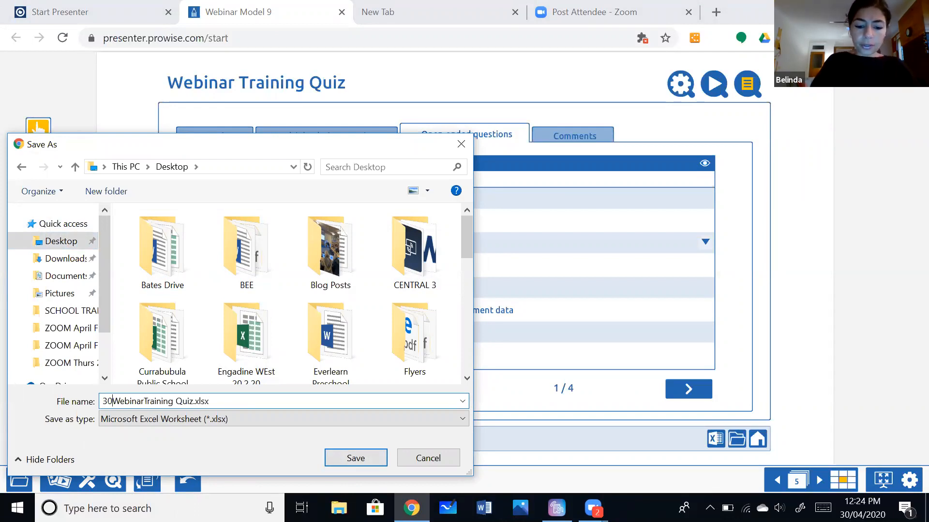
{"action": "type", "text": "April"}
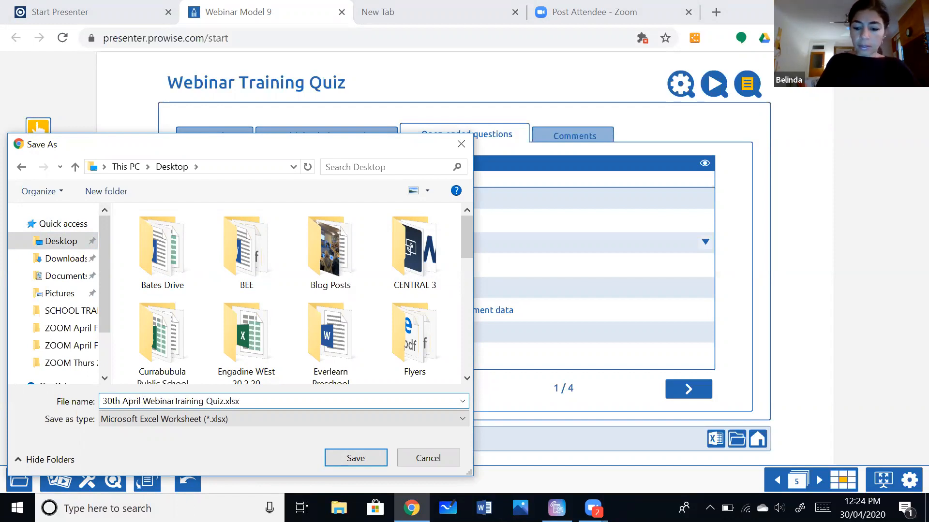
{"action": "left_click", "coordinate": [358, 462]}
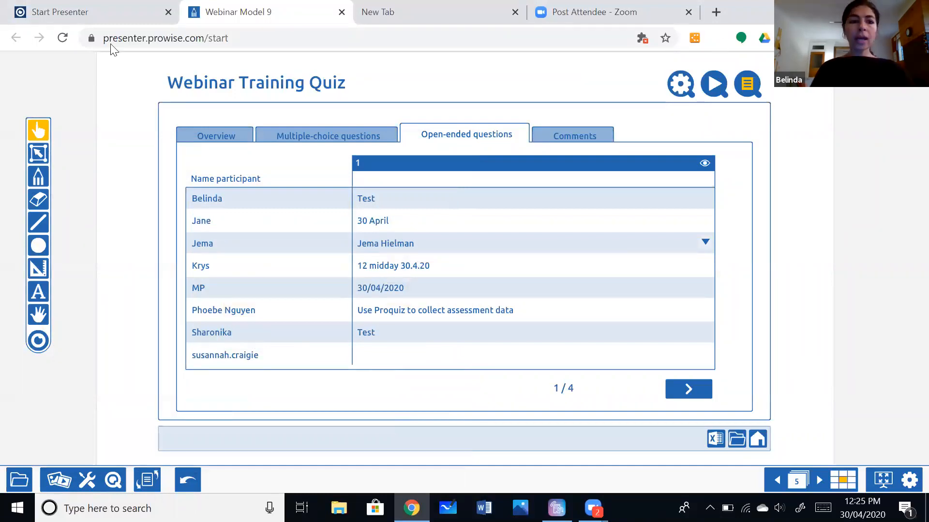
Step: Open the exported workbook from the desktop in Excel and review its Multiple-choice questions, Open-ended questions, Quiz and Remarks sheets
{"action": "key", "text": "super+d"}
{"action": "double_click", "coordinate": [129, 257]}
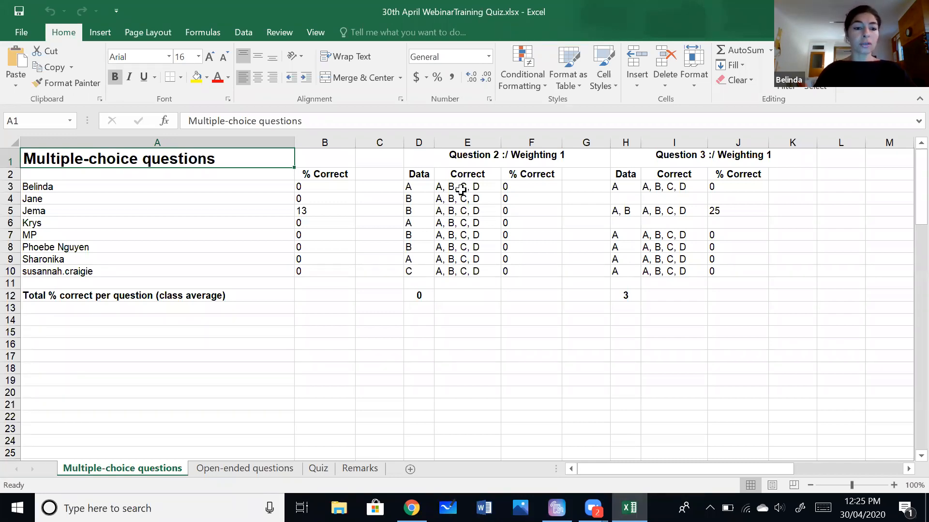
{"action": "left_click", "coordinate": [242, 470]}
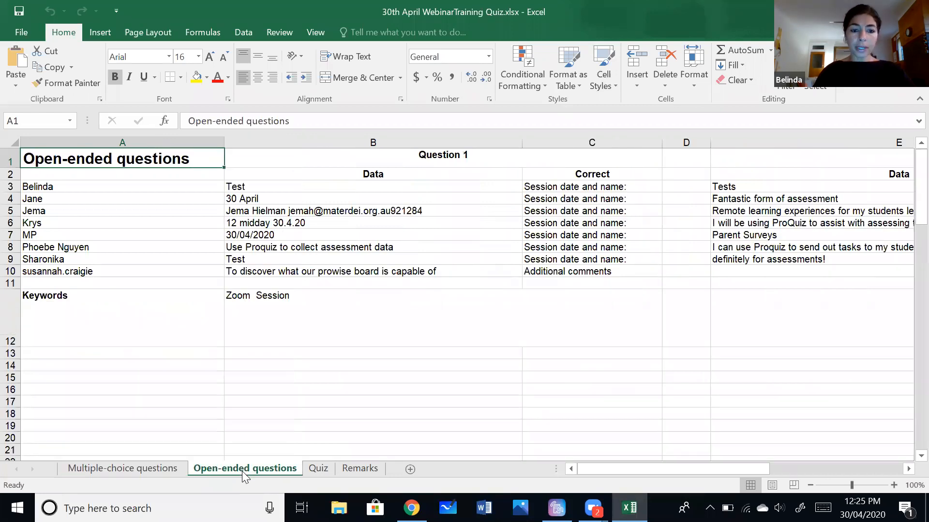
{"action": "left_click", "coordinate": [318, 469]}
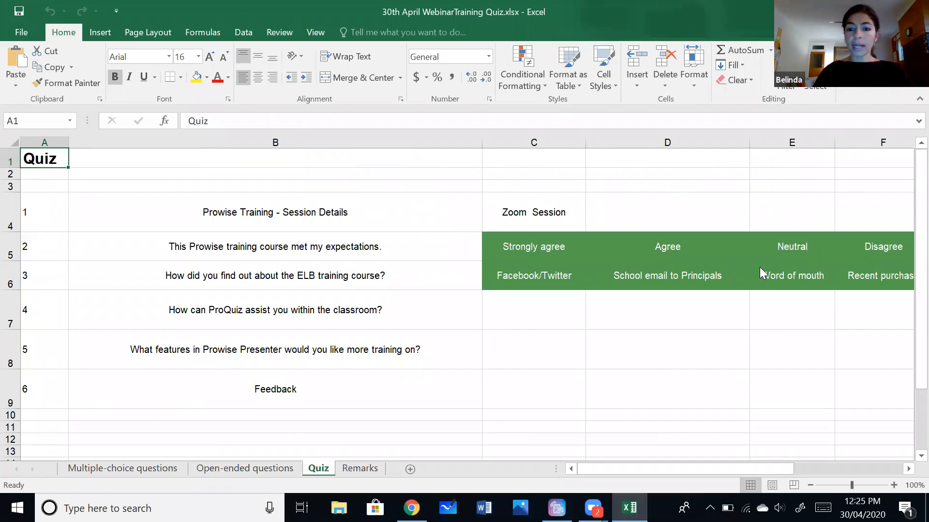
{"action": "left_click", "coordinate": [360, 469]}
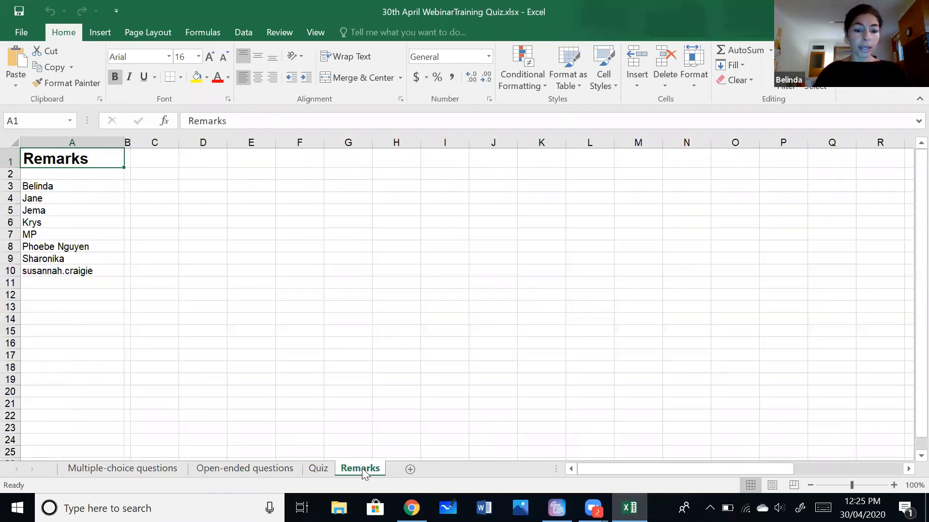
{"action": "left_click", "coordinate": [319, 468]}
{"action": "left_click", "coordinate": [266, 468]}
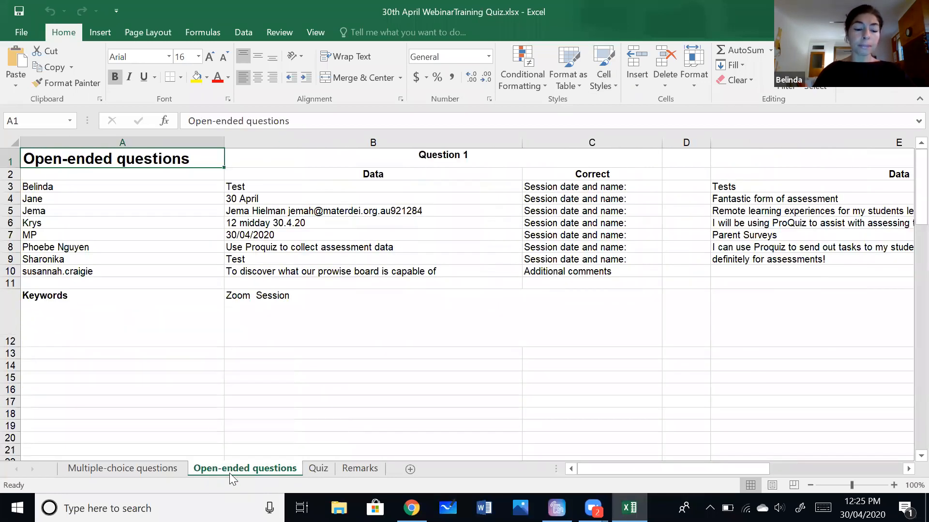
{"action": "left_click", "coordinate": [151, 468]}
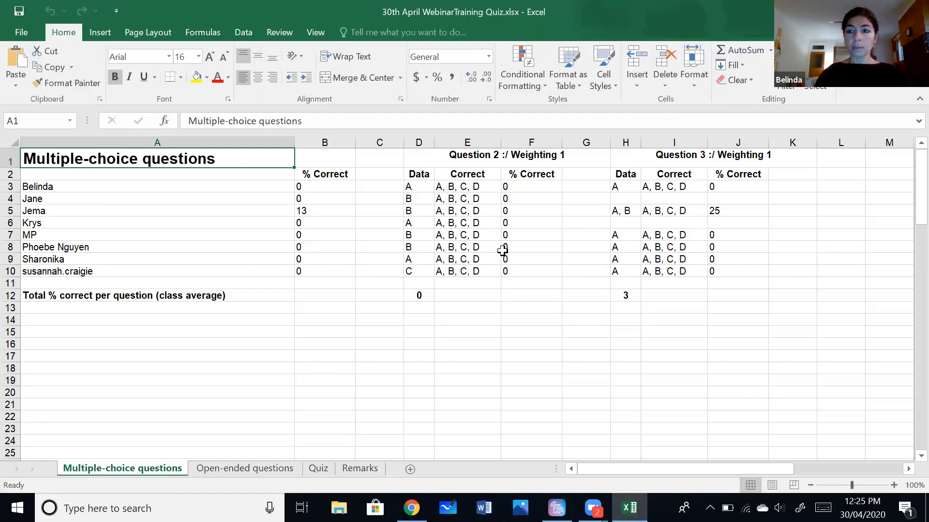
Step: Switch back to Prowise Presenter in Chrome and return to page 1, the Using ProQuiz for Assessment title page
{"action": "left_click", "coordinate": [412, 507]}
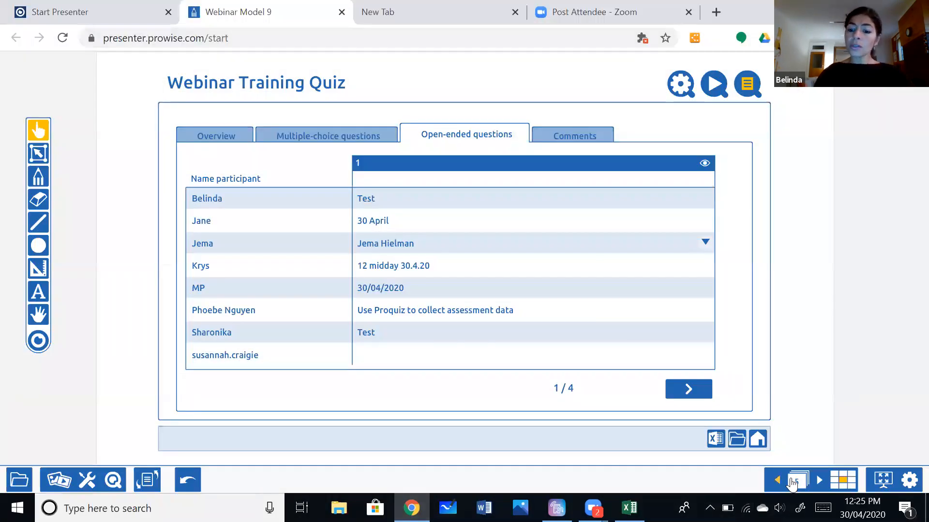
{"action": "left_click", "coordinate": [777, 481]}
{"action": "left_click", "coordinate": [777, 481]}
{"action": "left_click", "coordinate": [777, 481]}
{"action": "left_click", "coordinate": [777, 481]}
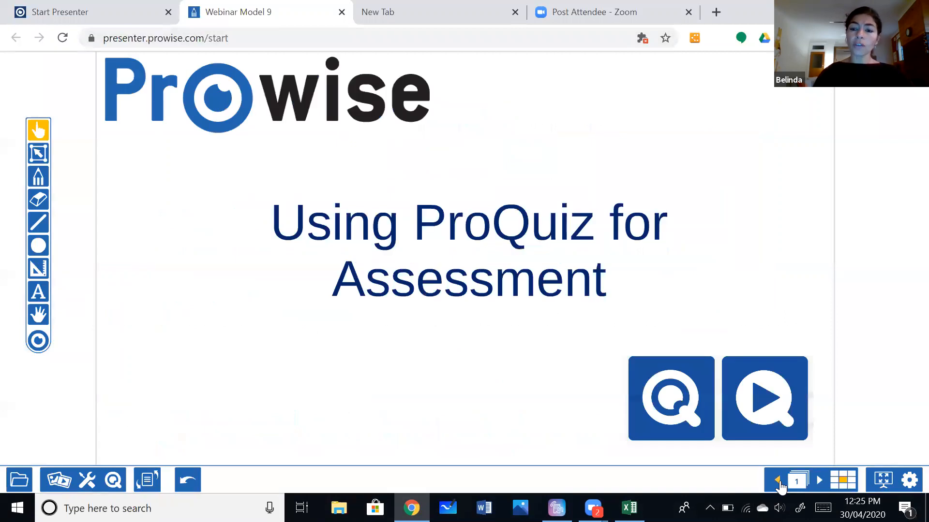